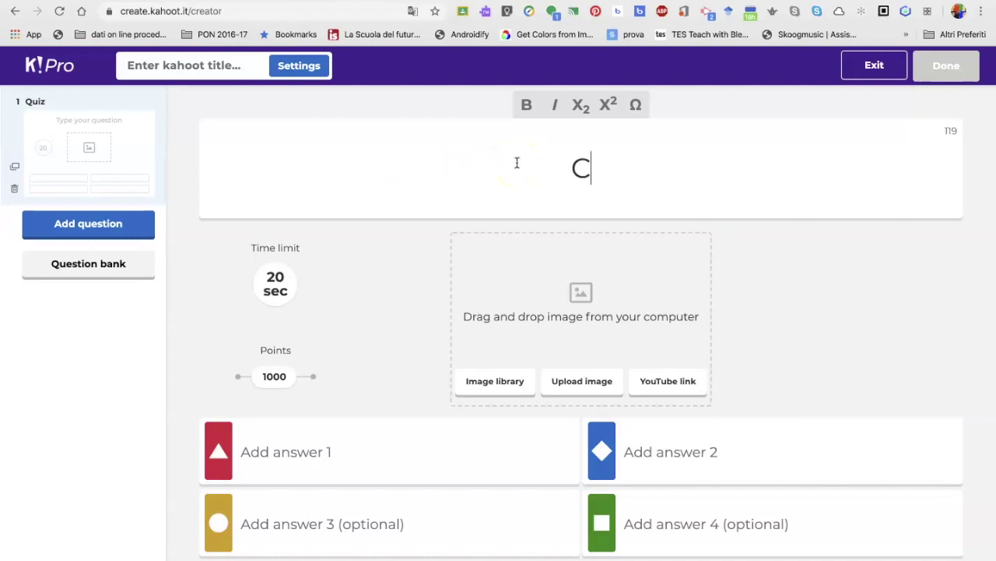
# - Enter "Come mi chiamo" as the first quiz question and set its time limit to 10 seconds
pyautogui.write('e mi ')
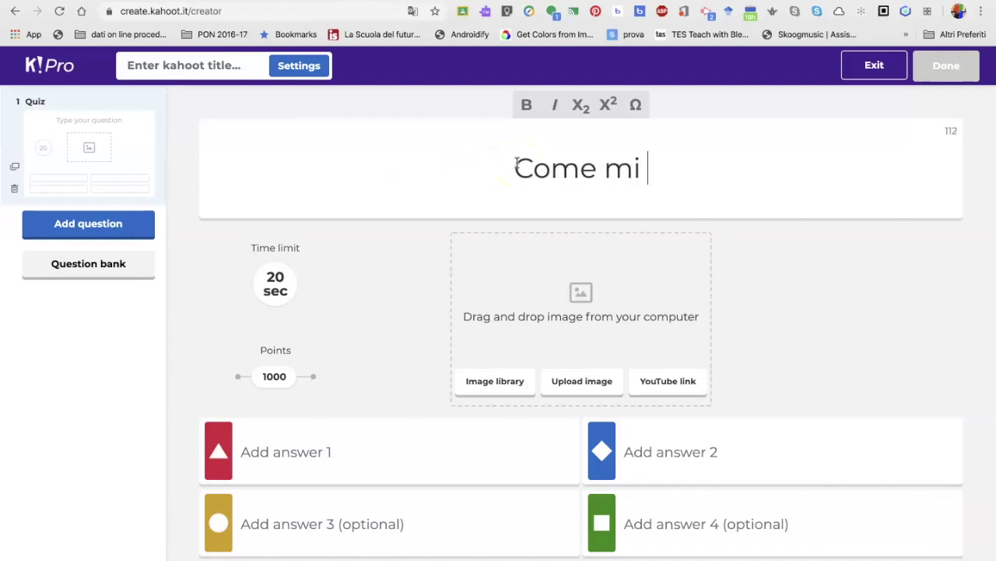
pyautogui.write('chiamo')
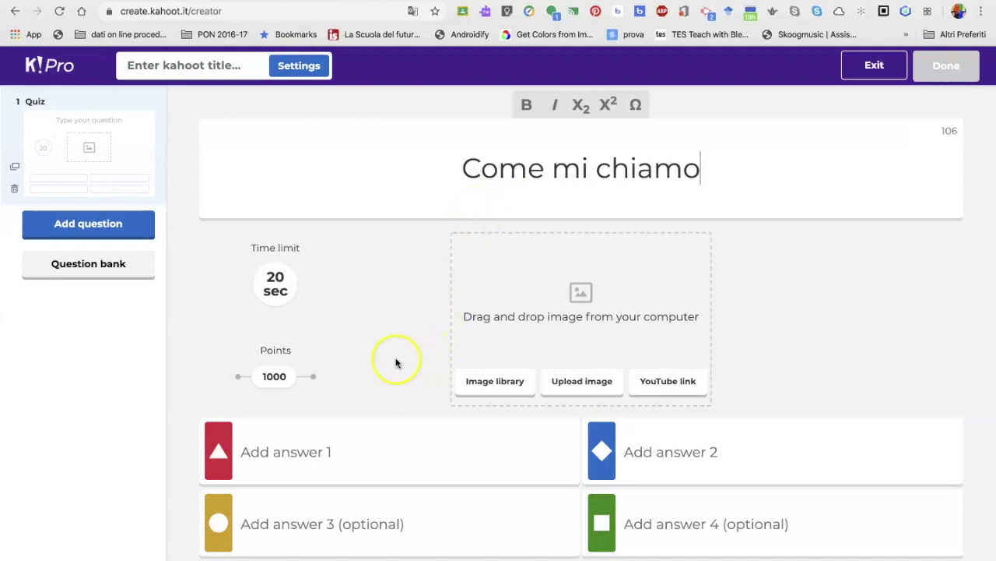
pyautogui.click(274, 283)
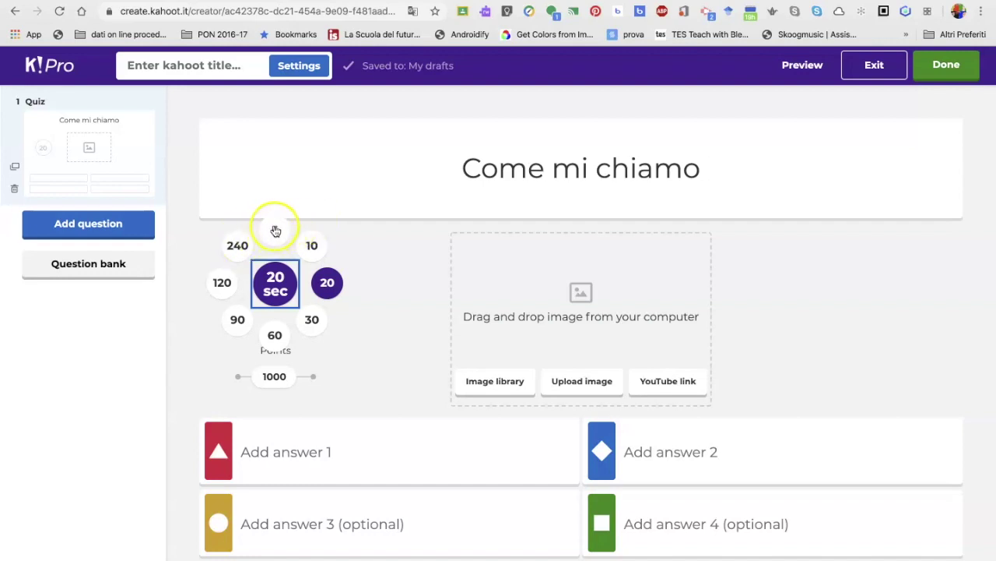
pyautogui.click(276, 231)
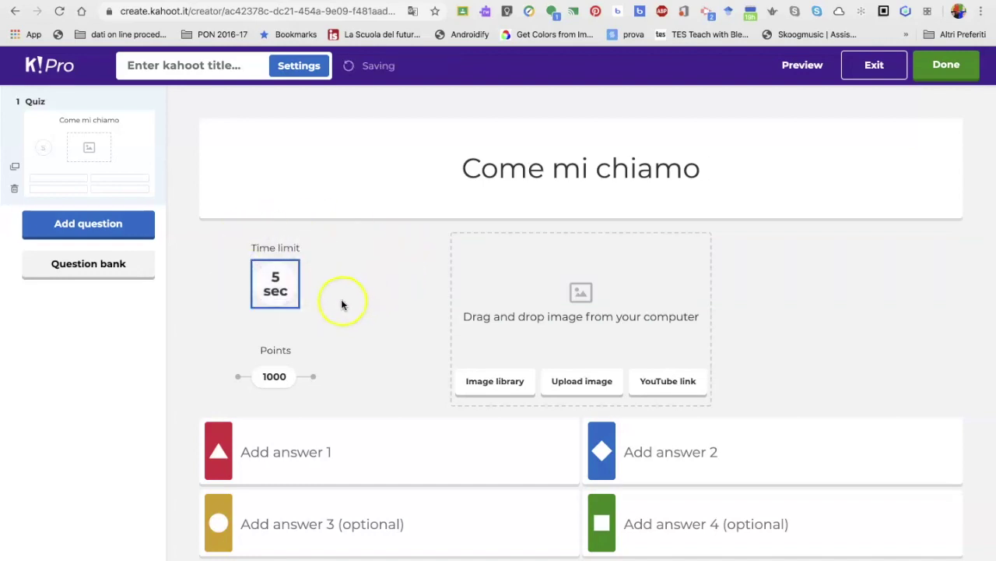
pyautogui.click(276, 284)
pyautogui.click(311, 244)
pyautogui.click(518, 342)
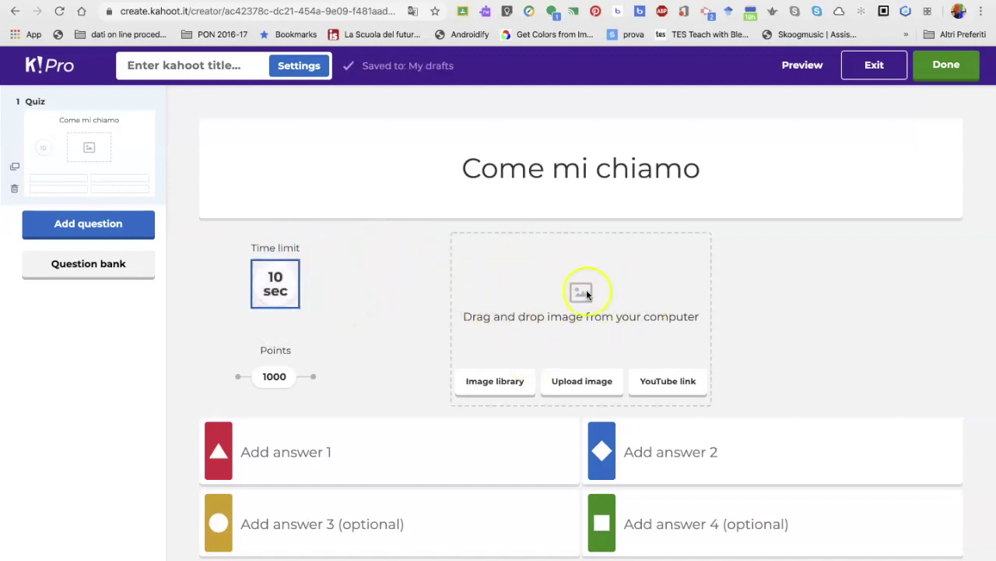
# - Search the image library for "teacher", insert the photo of raised hands before a chalkboard, and remove it from the question
pyautogui.click(507, 383)
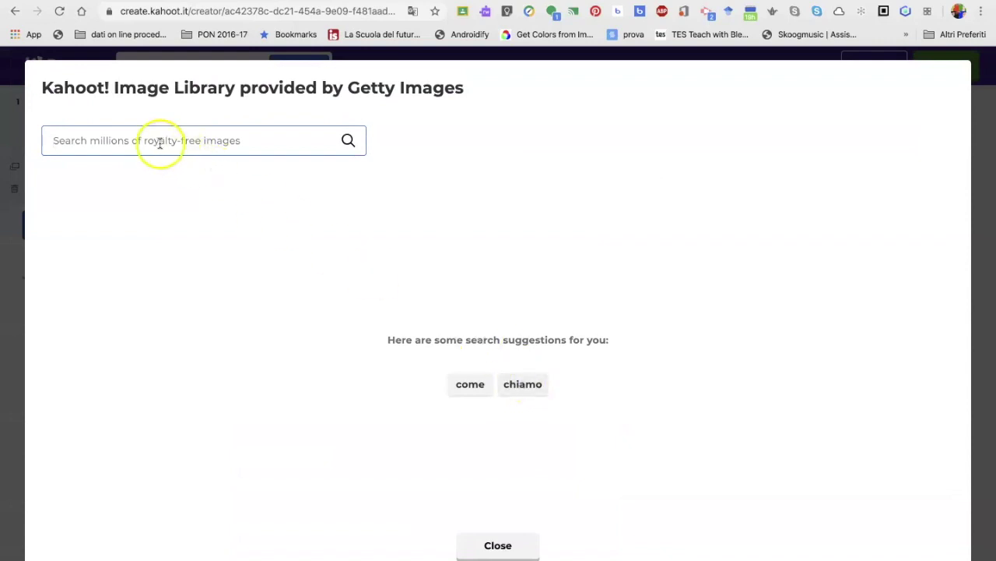
pyautogui.write('teacher')
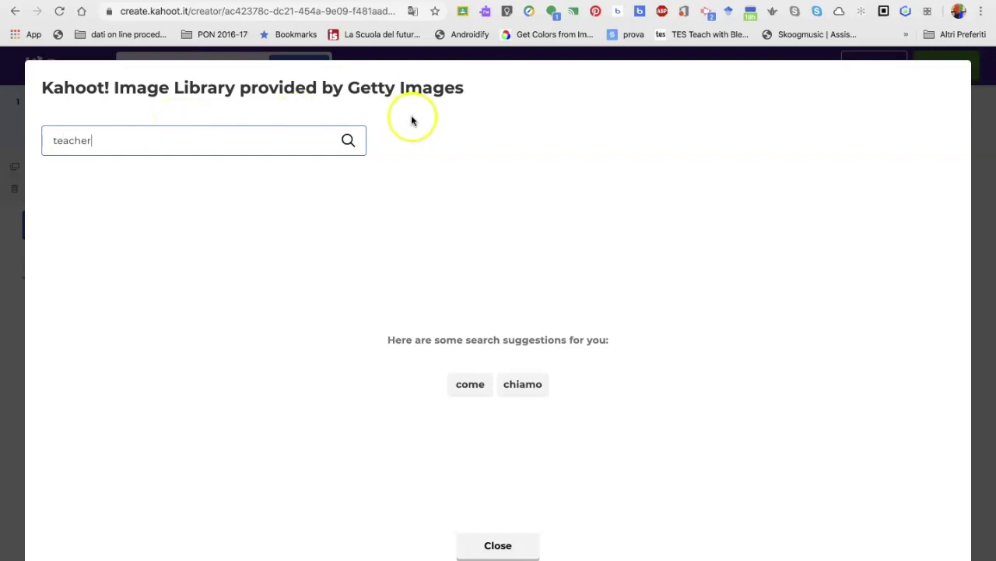
pyautogui.click(349, 140)
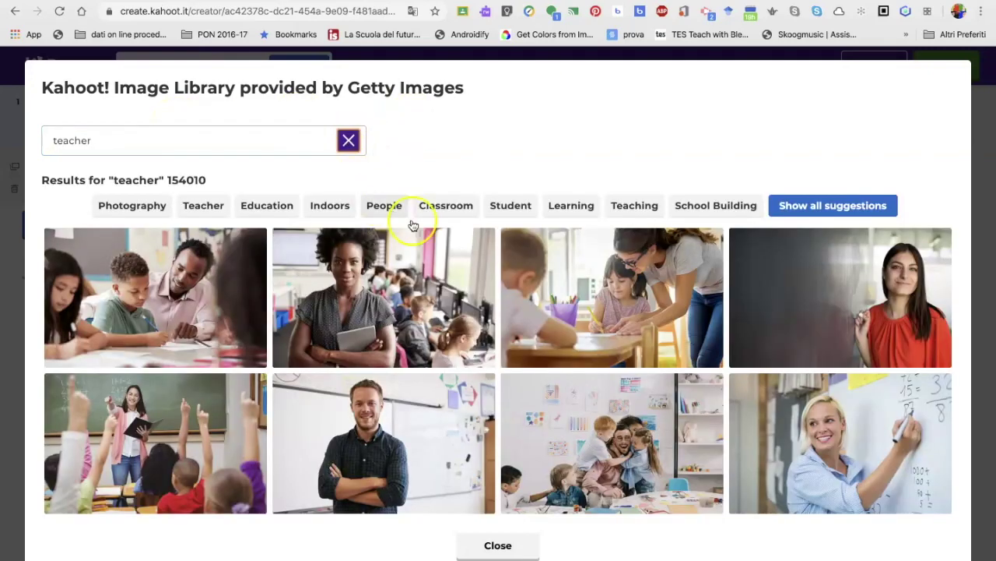
pyautogui.scroll(-1, 571, 366)
pyautogui.scroll(-8, 571, 366)
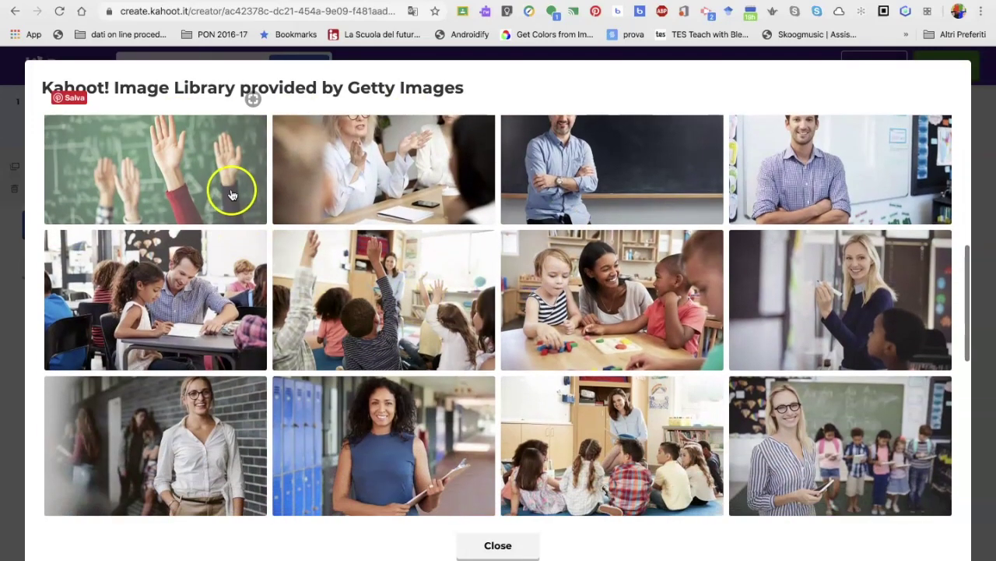
pyautogui.click(229, 194)
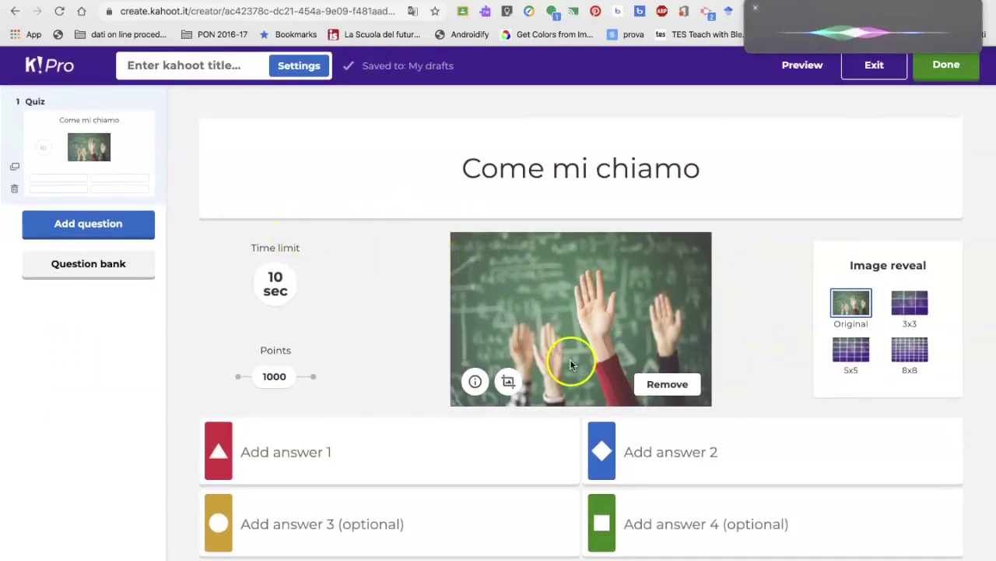
pyautogui.click(668, 384)
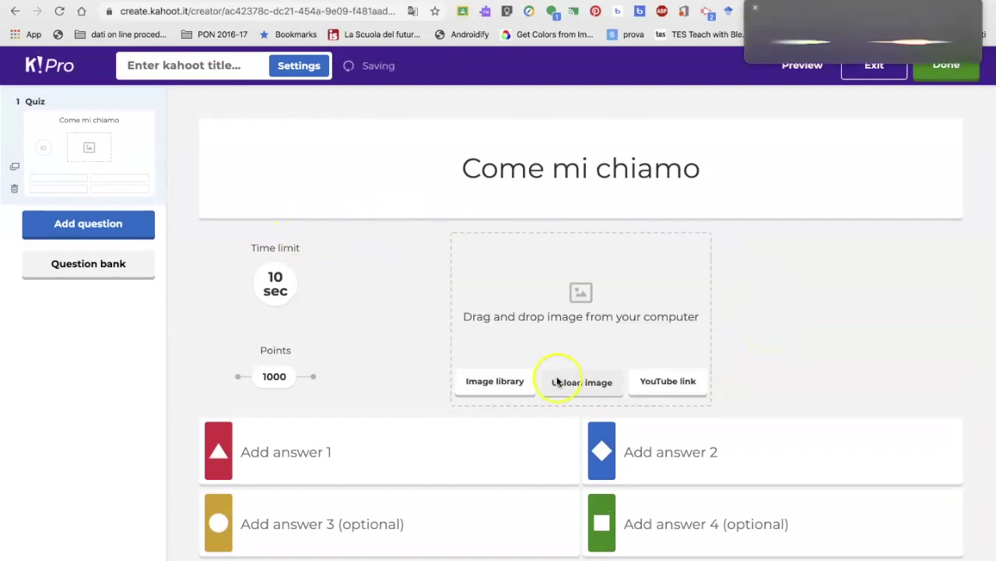
pyautogui.click(581, 381)
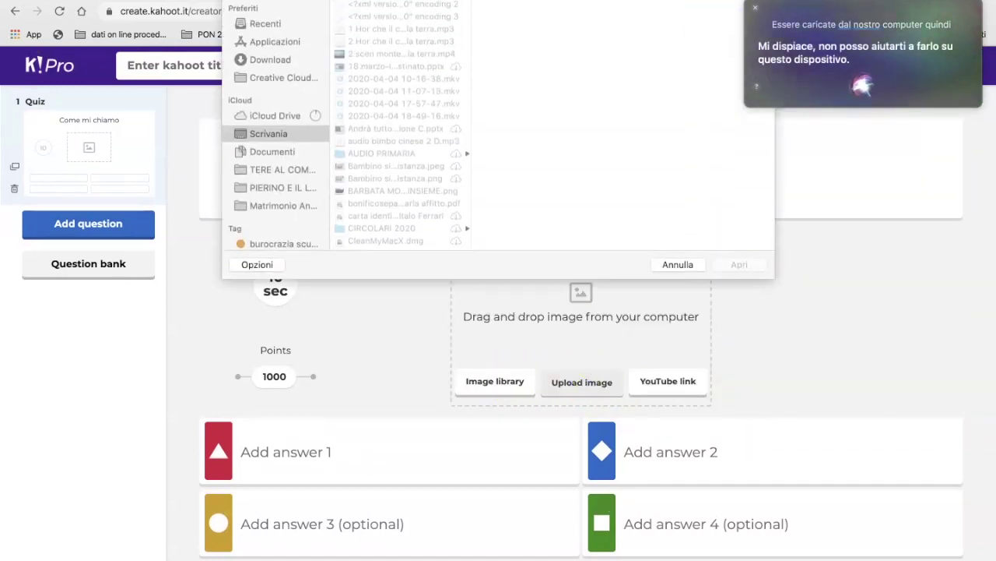
pyautogui.click(754, 11)
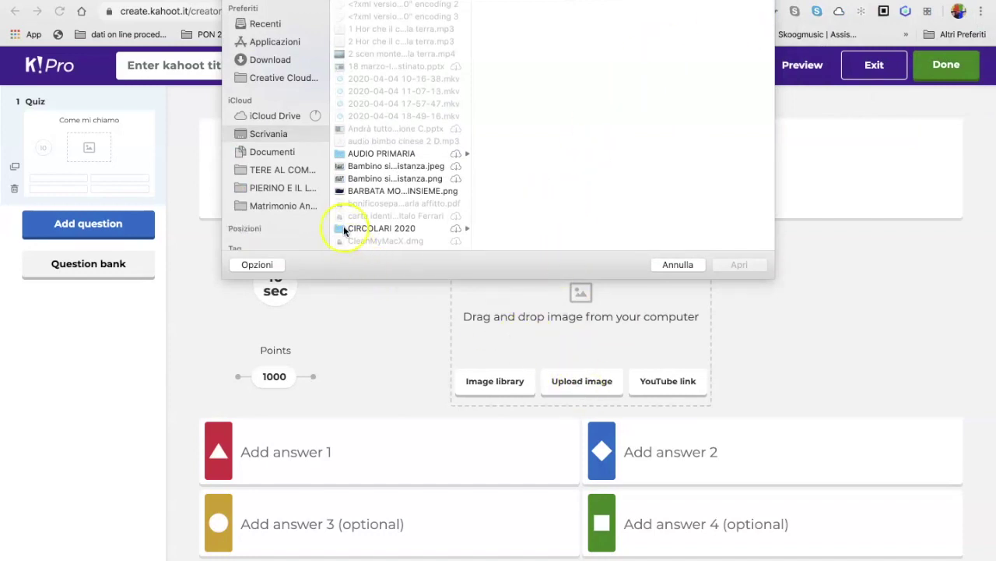
pyautogui.click(390, 166)
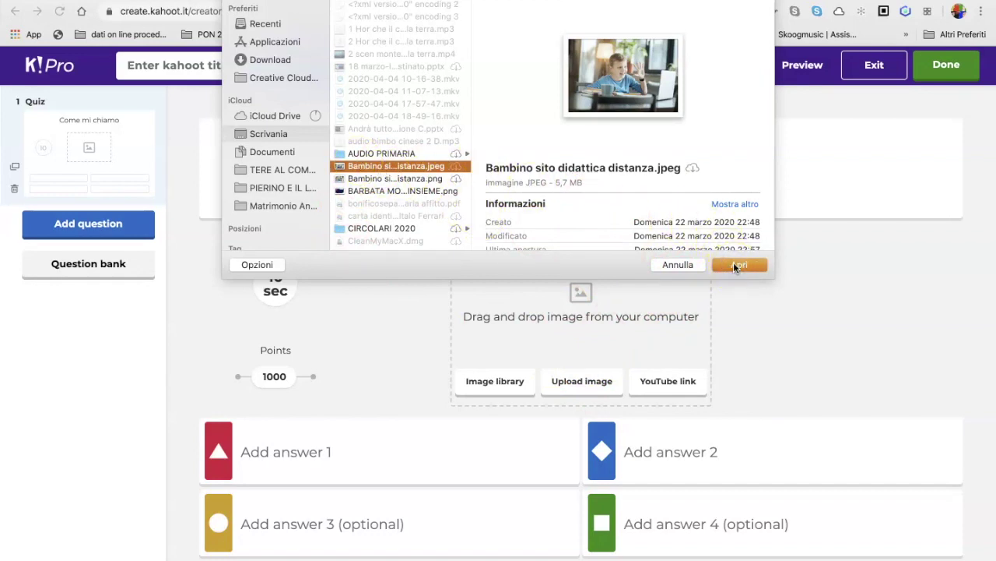
pyautogui.moveTo(392, 165); pyautogui.dragTo(546, 311)
pyautogui.click(392, 179)
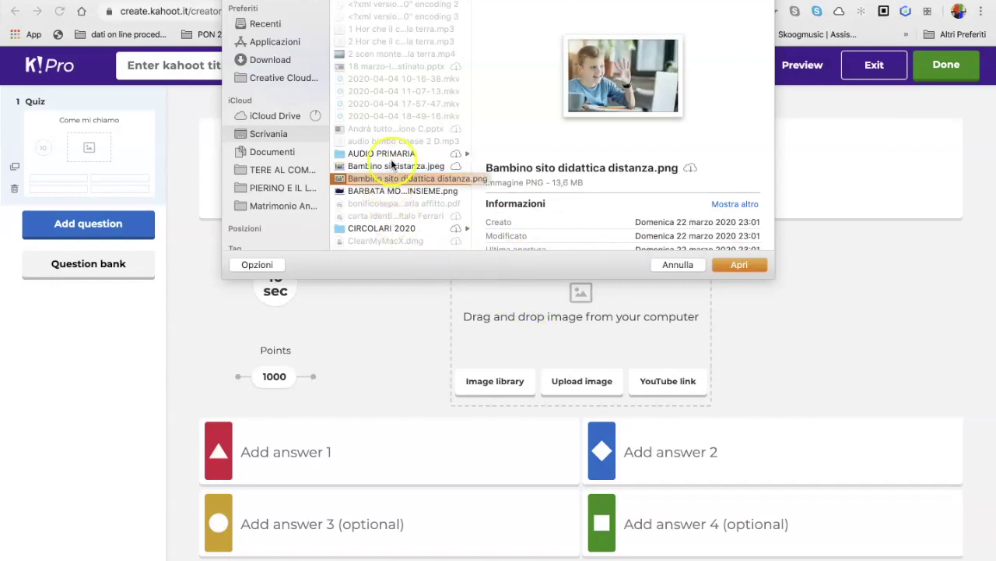
pyautogui.moveTo(382, 181); pyautogui.dragTo(552, 314)
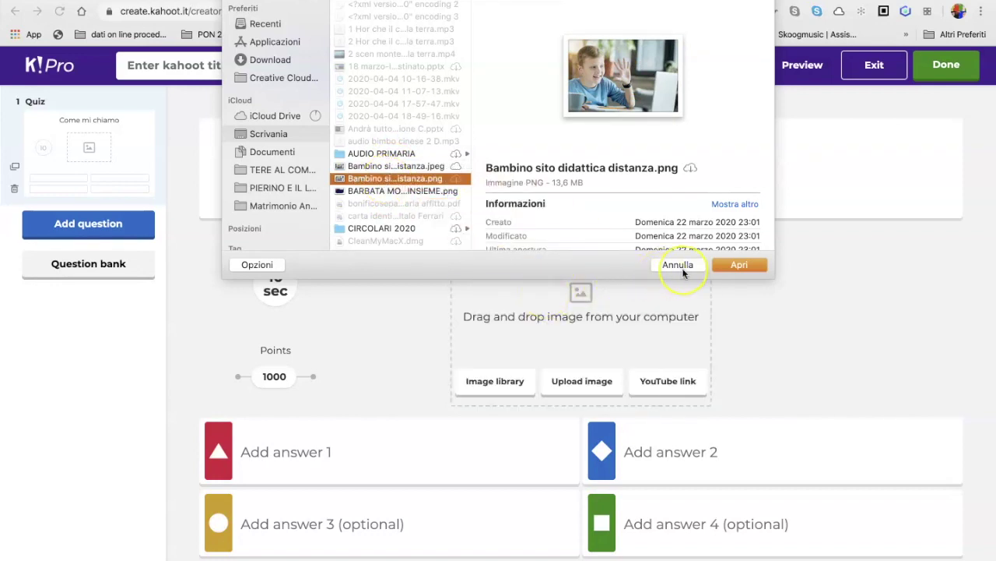
pyautogui.click(687, 266)
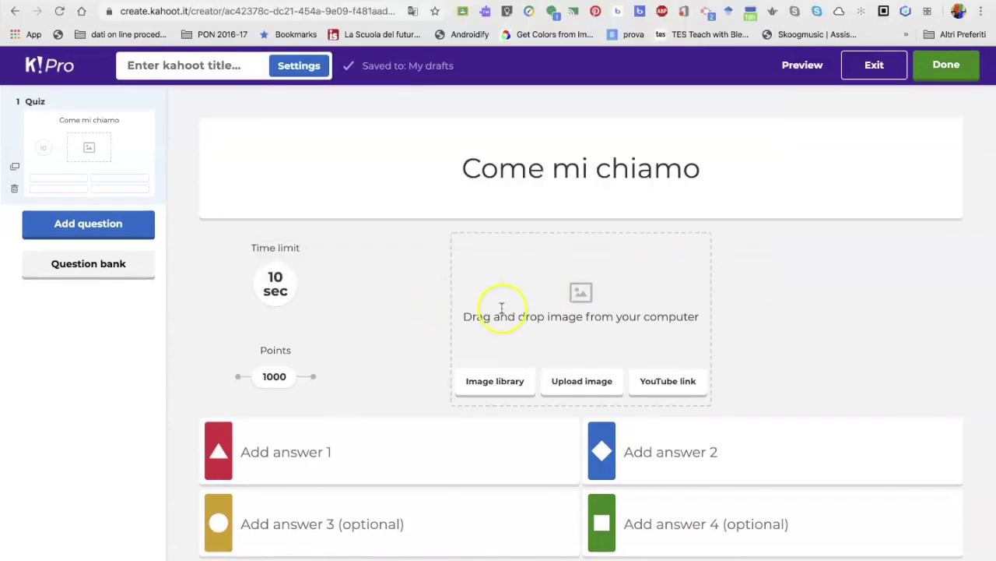
# - Open YouTube from the question's video dialog and copy the share link of "30 FUNZIONI NASCOSTE di MacOS che (forse) NON CONOSCI"
pyautogui.click(676, 382)
pyautogui.click(412, 194)
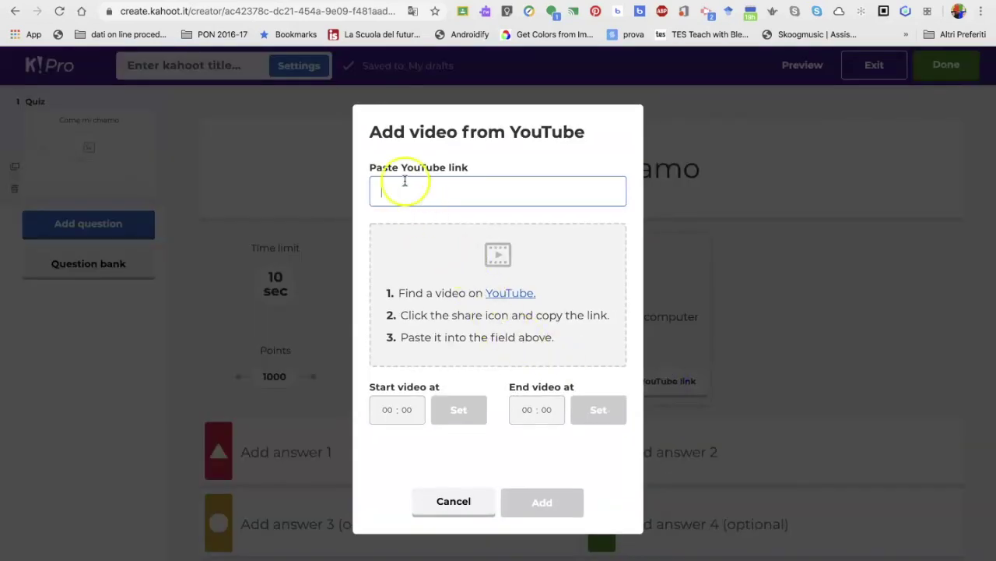
pyautogui.click(520, 295)
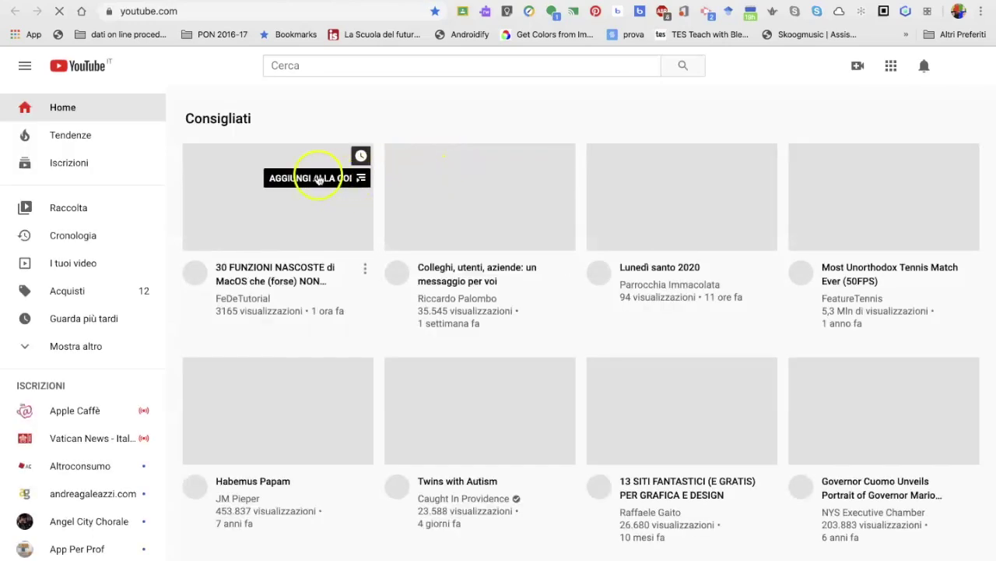
pyautogui.click(307, 225)
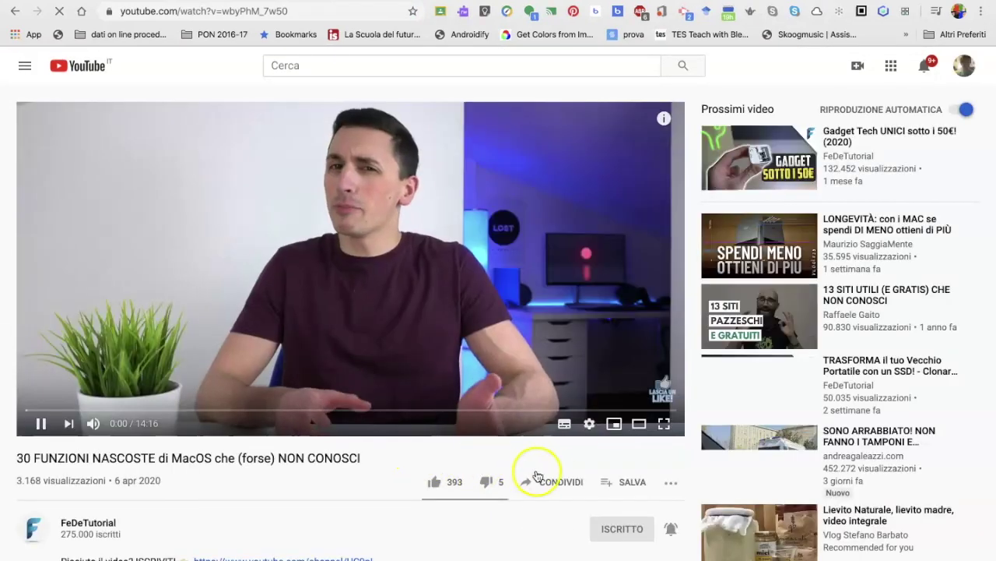
pyautogui.click(557, 481)
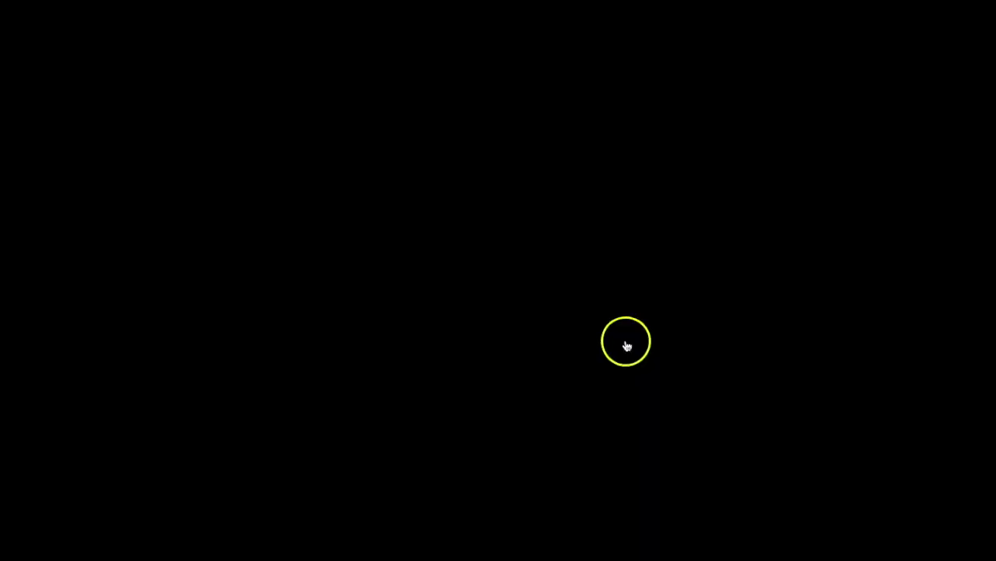
pyautogui.click(629, 345)
pyautogui.press('super+c')
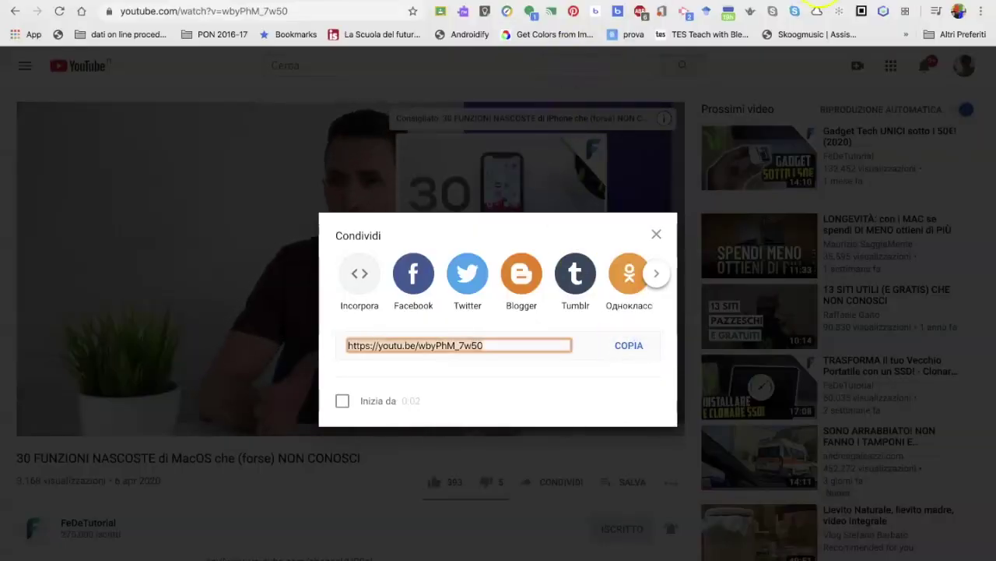
# - Return to the Kahoot creator, paste the copied link as the YouTube video source, and add the video to the question
pyautogui.hotkey('ctrl', 'Tab')
pyautogui.click(412, 192)
pyautogui.rightClick(386, 192)
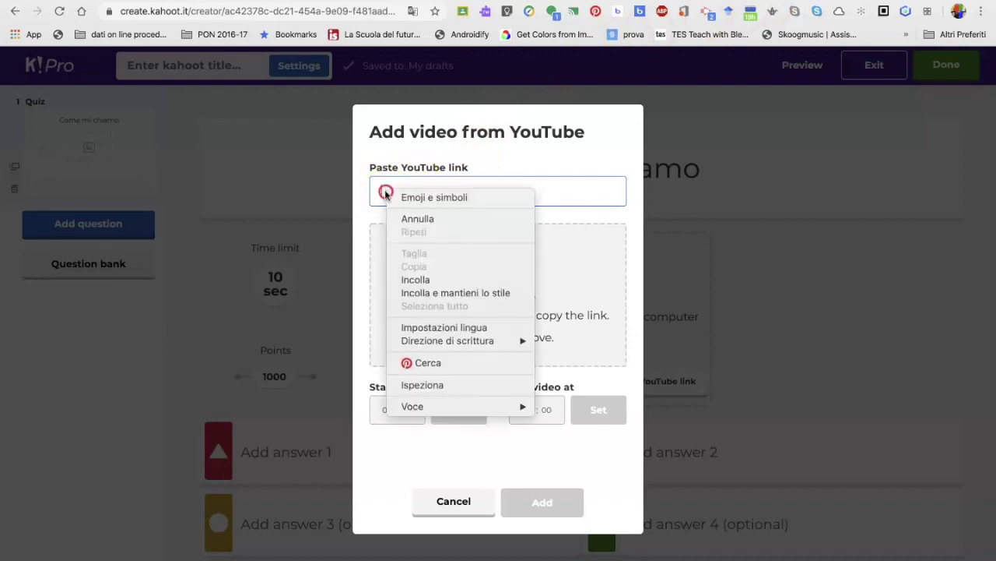
pyautogui.click(421, 286)
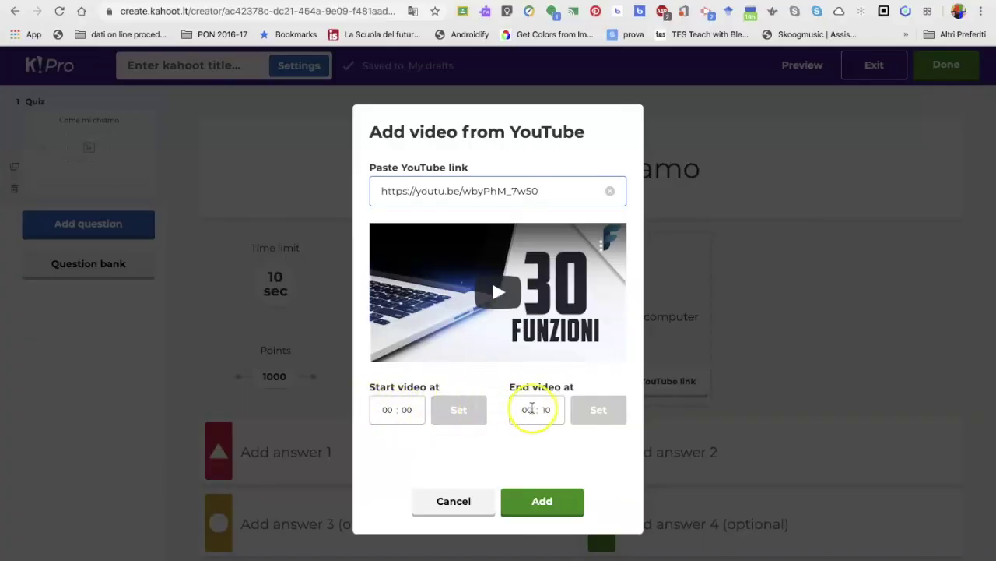
pyautogui.click(408, 408)
pyautogui.click(549, 406)
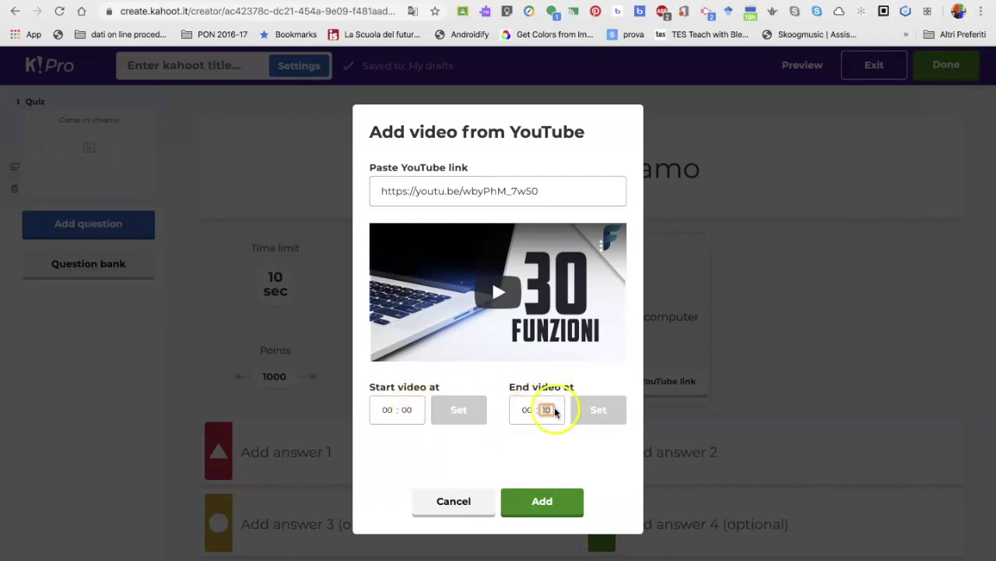
pyautogui.click(539, 503)
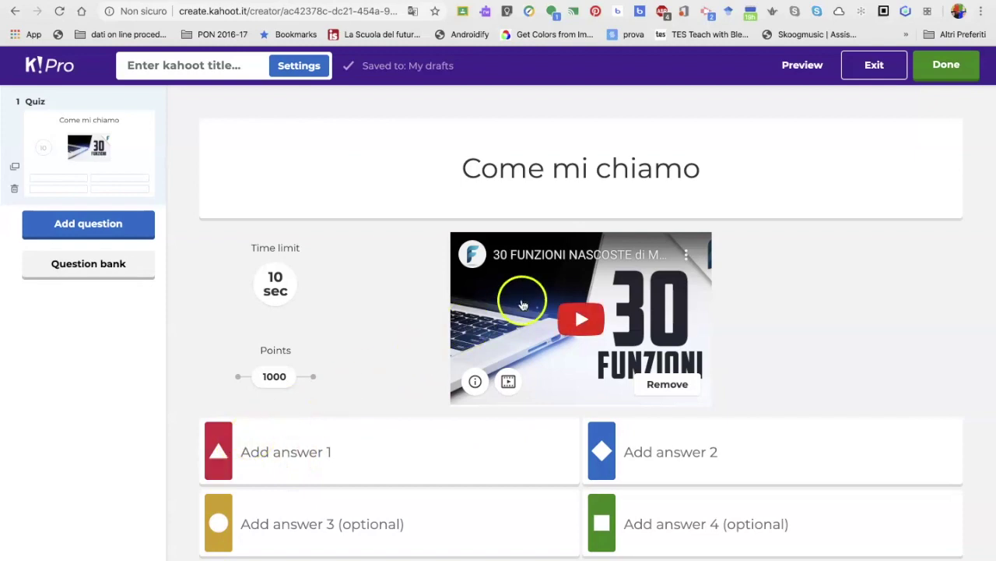
# - Enter the teacher's first name as answer 1 and mark it as the correct answer
pyautogui.click(288, 448)
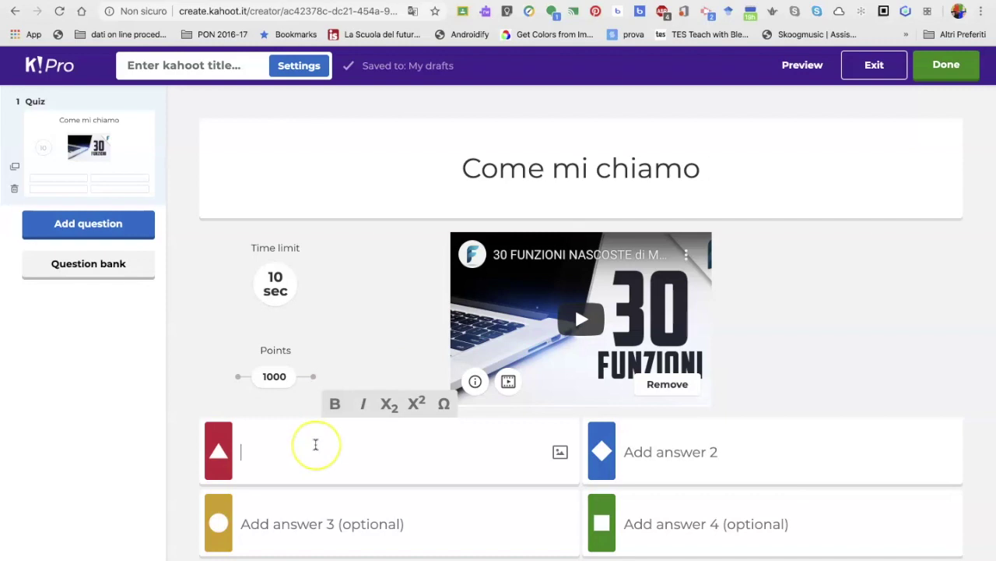
pyautogui.write('Teresa')
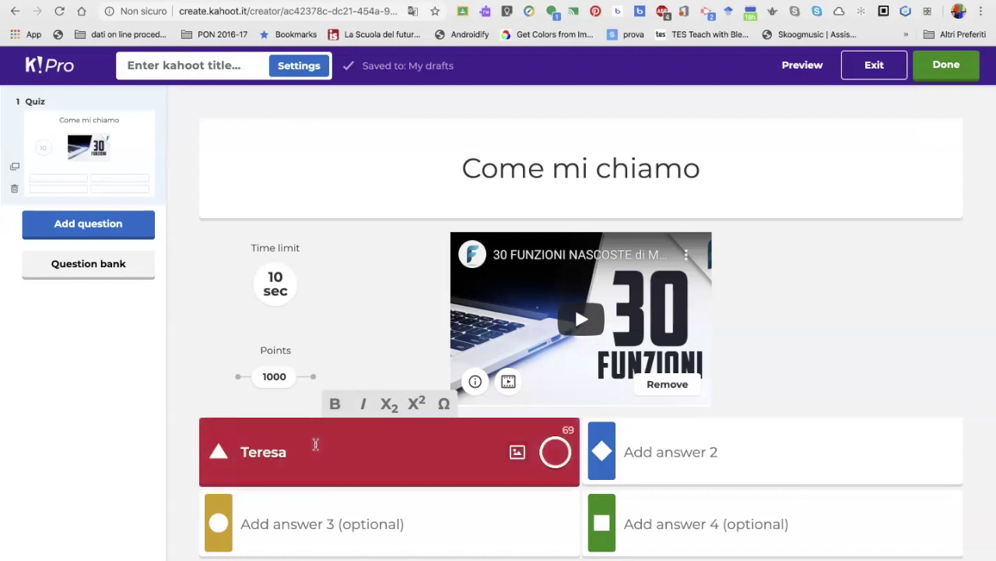
pyautogui.click(556, 454)
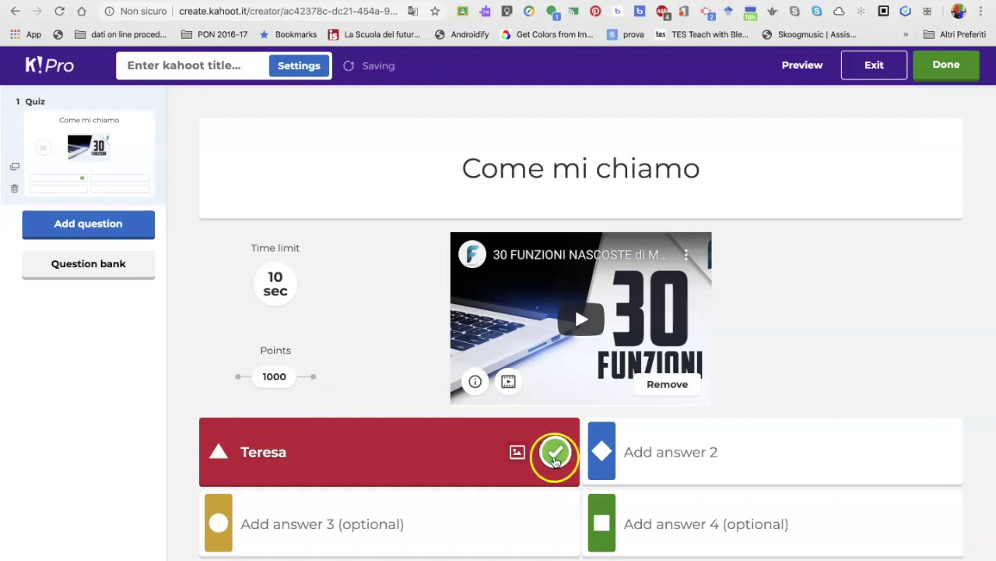
# - Fill in answers 2, 3 and 4 with other first names as the wrong options
pyautogui.click(659, 452)
pyautogui.write('Giovanna')
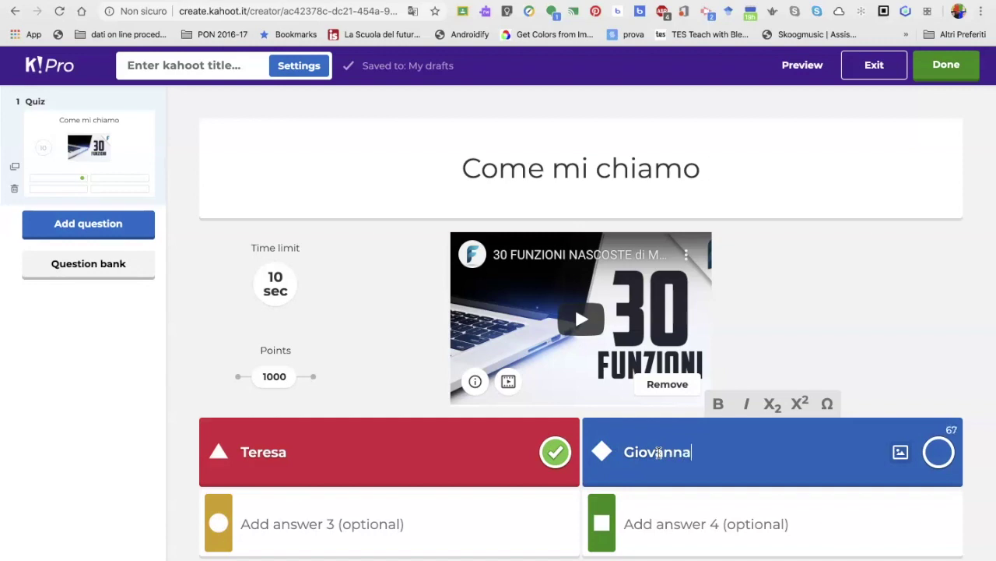
pyautogui.click(364, 530)
pyautogui.write('Lisa')
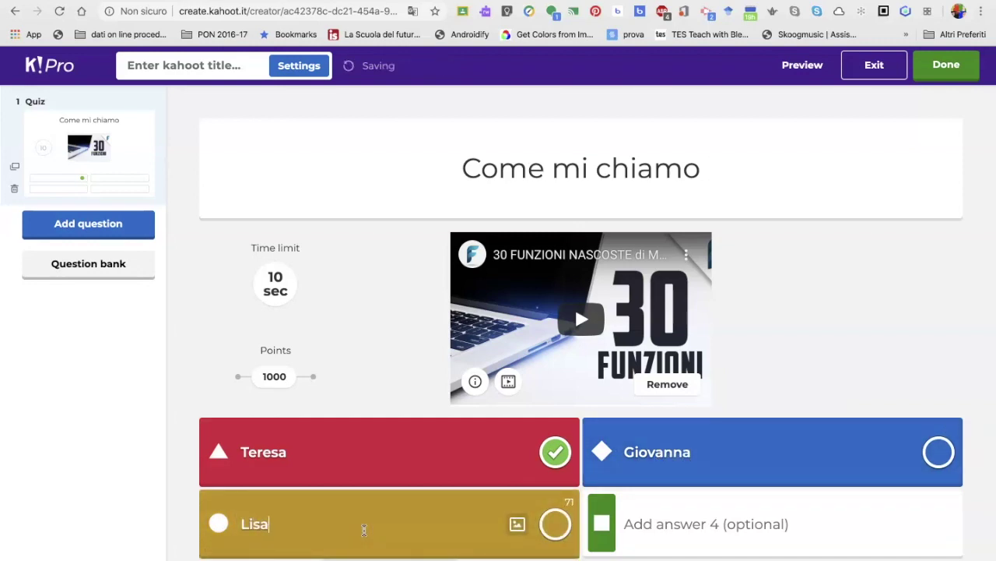
pyautogui.click(628, 553)
pyautogui.click(687, 536)
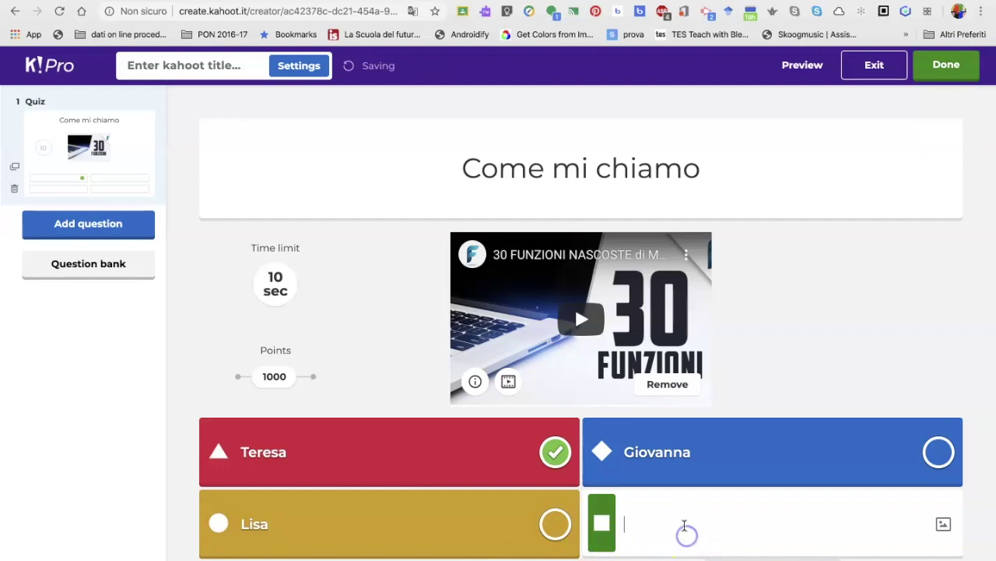
pyautogui.write('Ma')
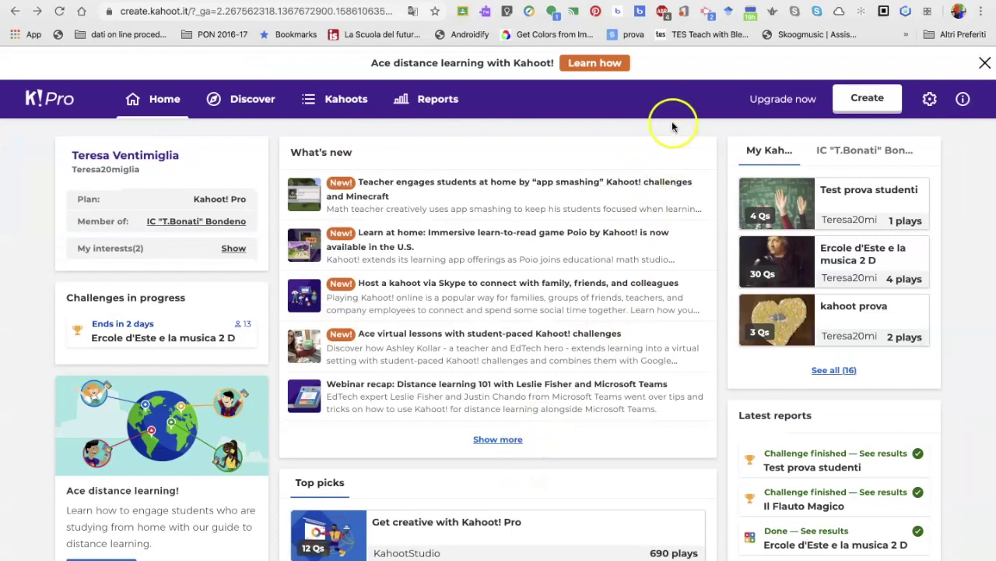
# - Open the "Test prova studenti" kahoot from the home page and look over its list of questions
pyautogui.click(837, 185)
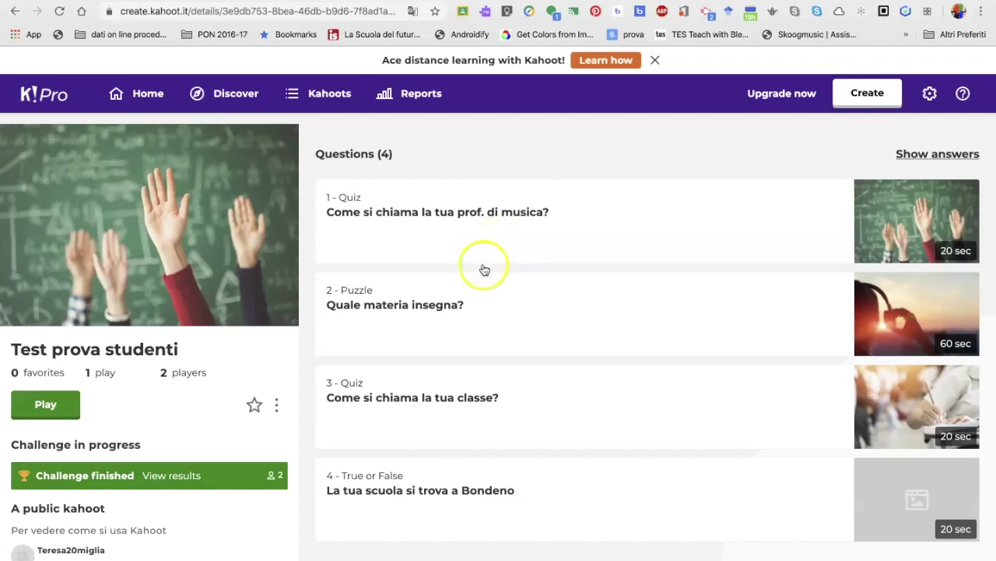
pyautogui.scroll(-1, 480, 319)
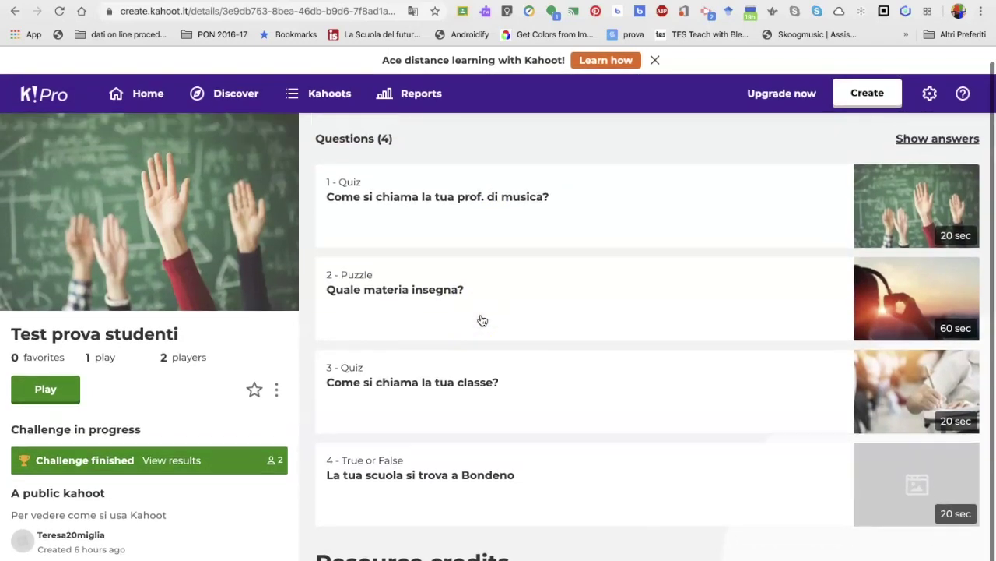
# - Open the "Test prova studenti" kahoot for editing in the creator
pyautogui.scroll(1, 478, 318)
pyautogui.click(462, 322)
pyautogui.scroll(-2, 462, 322)
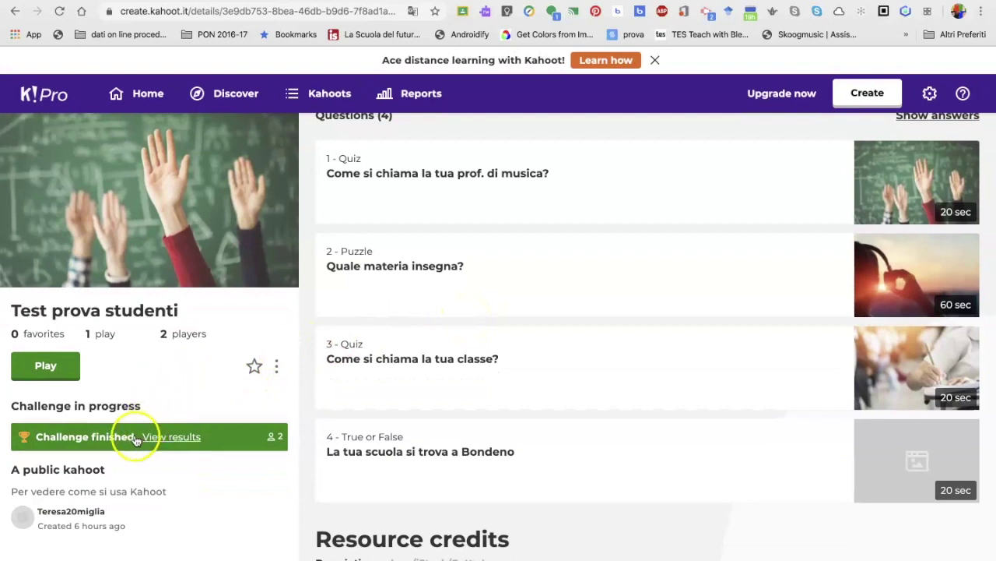
pyautogui.click(276, 365)
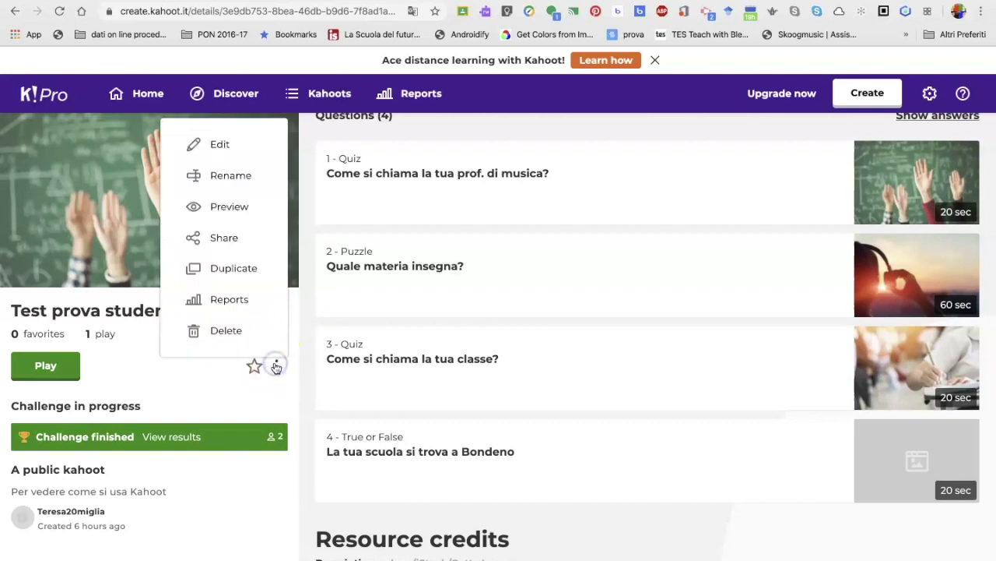
pyautogui.click(218, 143)
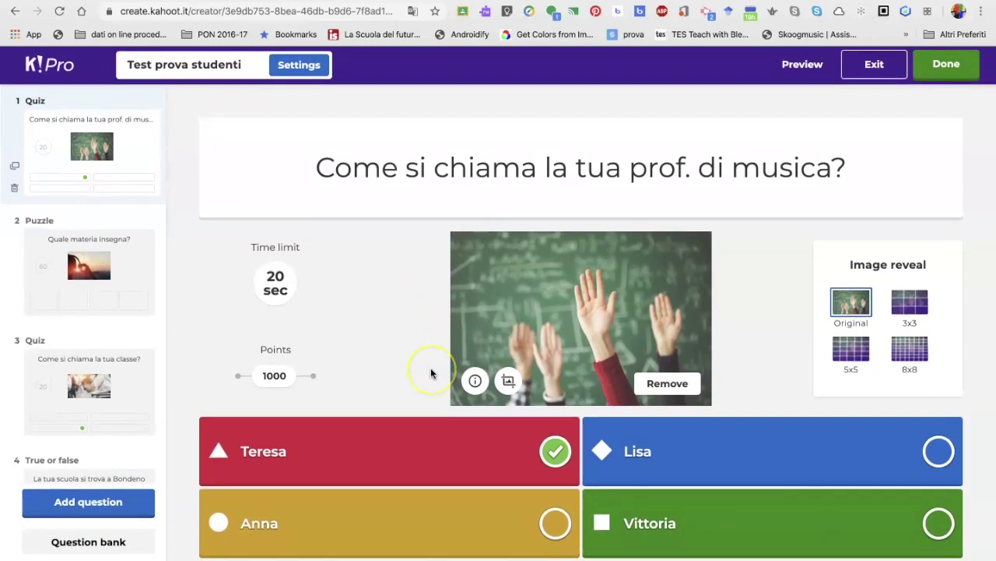
pyautogui.moveTo(289, 423)
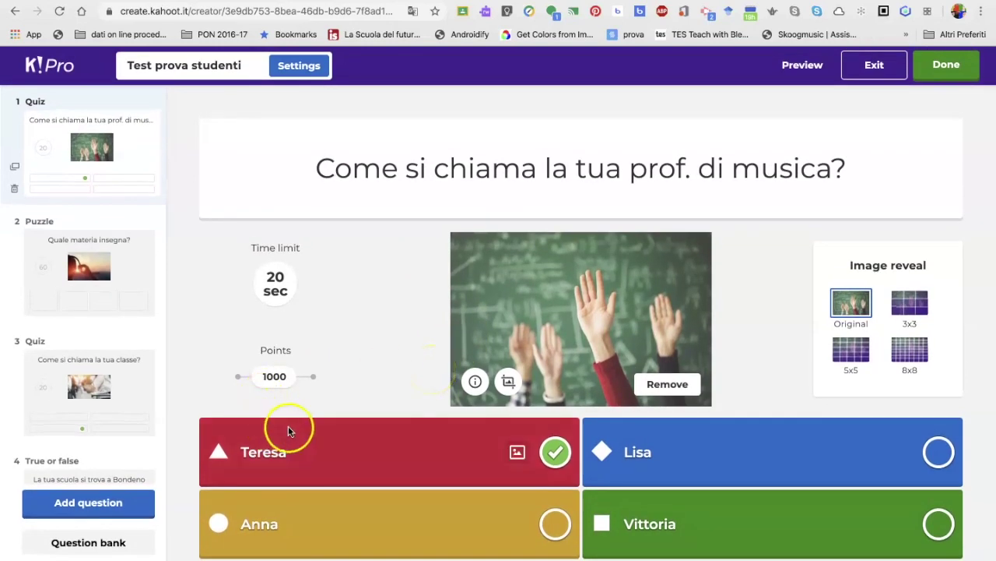
# - Set the time limit of the puzzle question "Quale materia insegna?" to 20 seconds
pyautogui.click(85, 267)
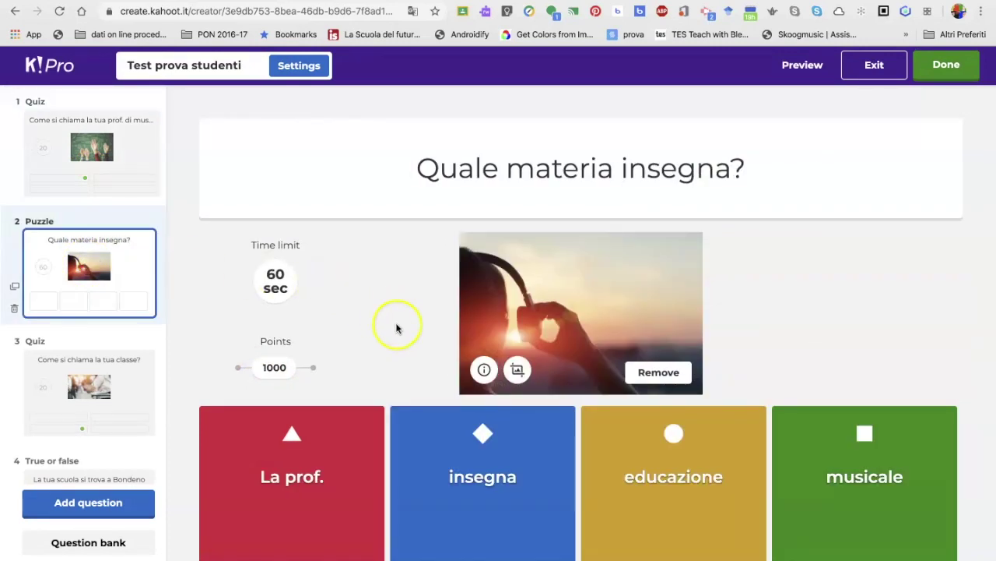
pyautogui.scroll(-1, 395, 326)
pyautogui.click(274, 277)
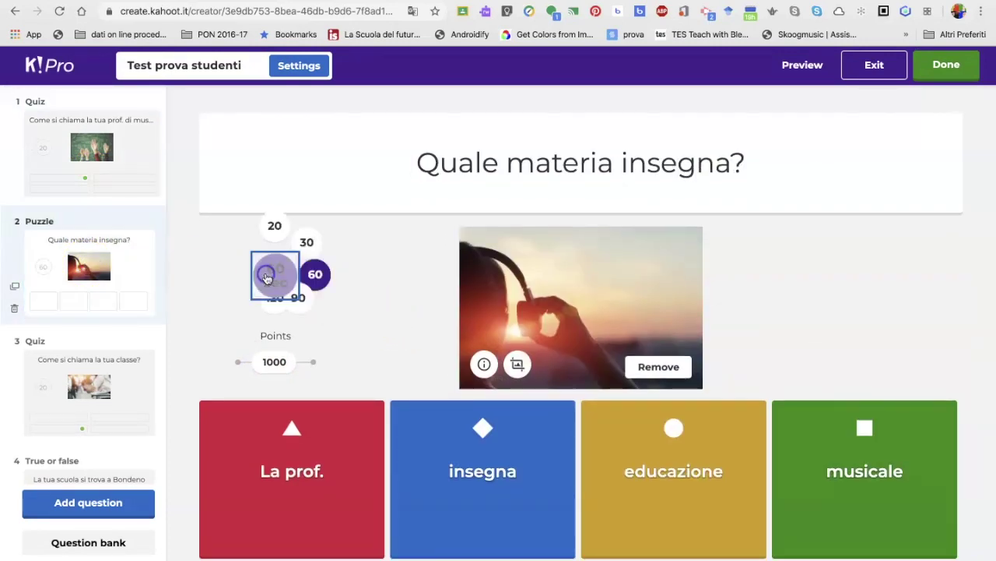
pyautogui.click(275, 223)
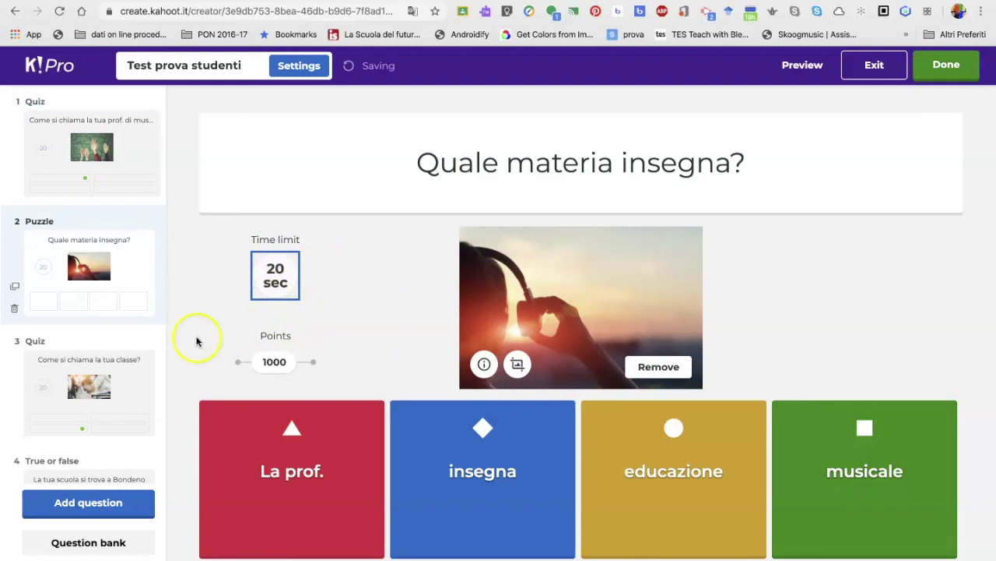
# - Review the class quiz question, the Bondeno true-or-false question and the puzzle question, checking their answers and settings
pyautogui.click(122, 389)
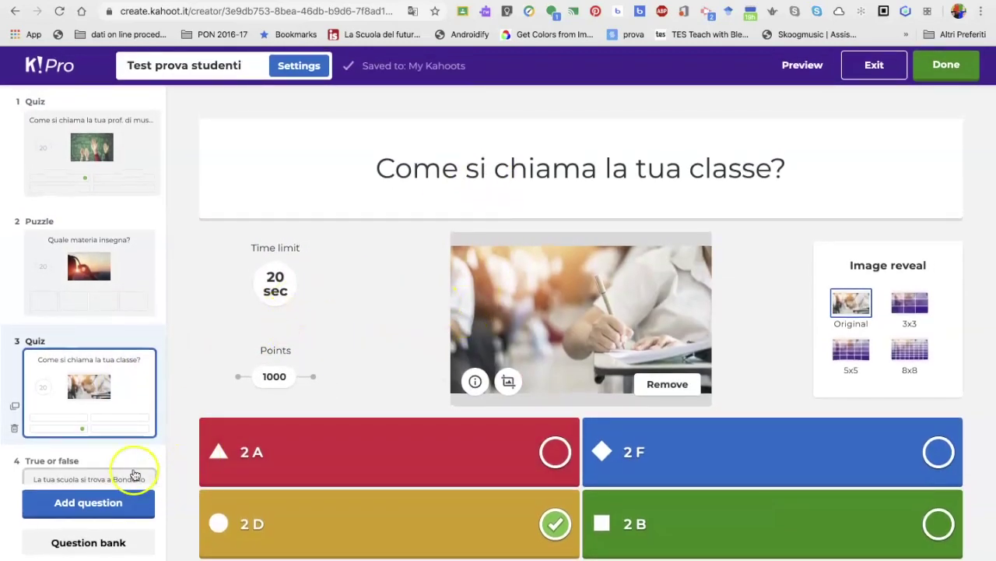
pyautogui.scroll(-1, 110, 394)
pyautogui.scroll(-3, 105, 397)
pyautogui.click(97, 417)
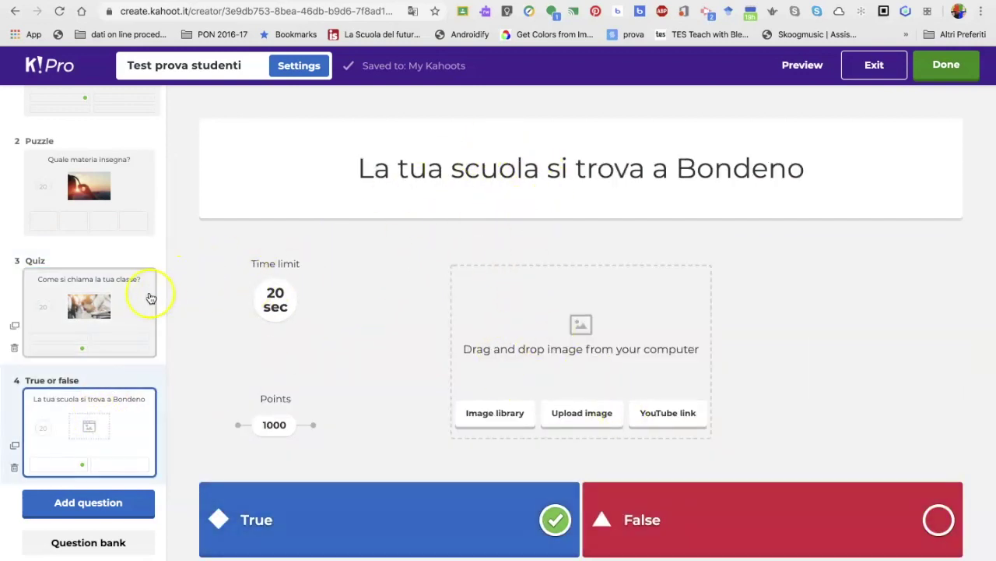
pyautogui.click(99, 314)
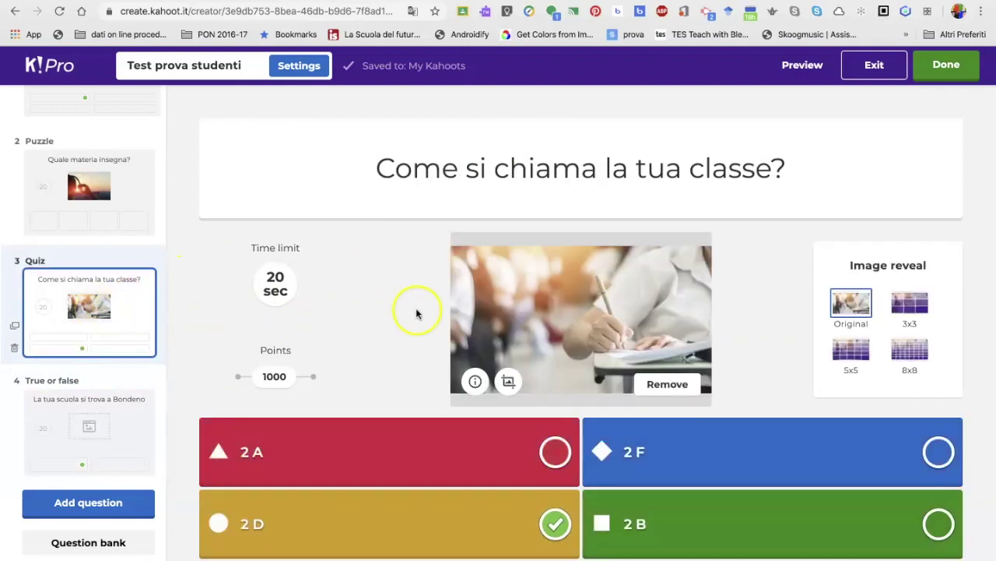
pyautogui.click(97, 421)
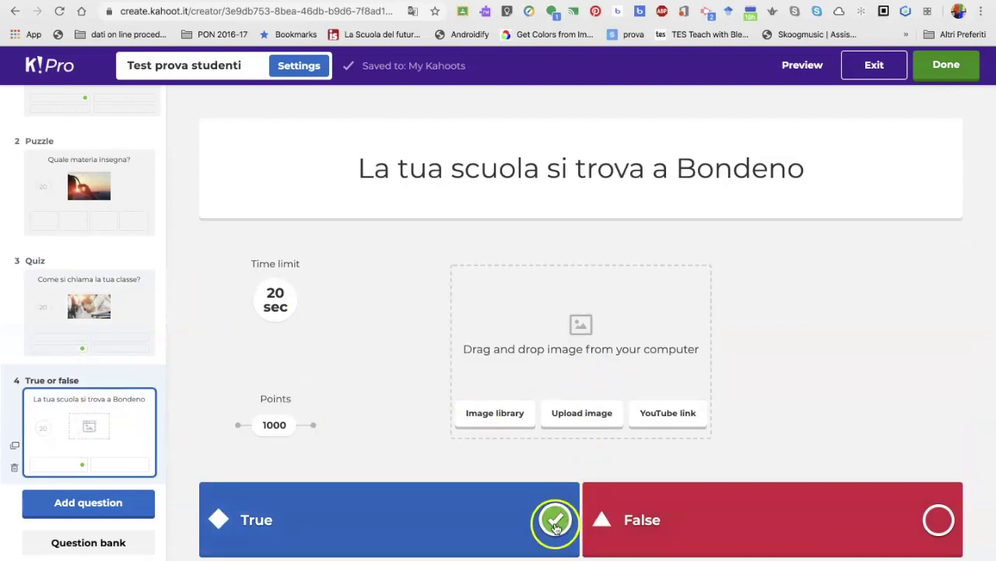
pyautogui.scroll(1, 109, 257)
pyautogui.click(105, 294)
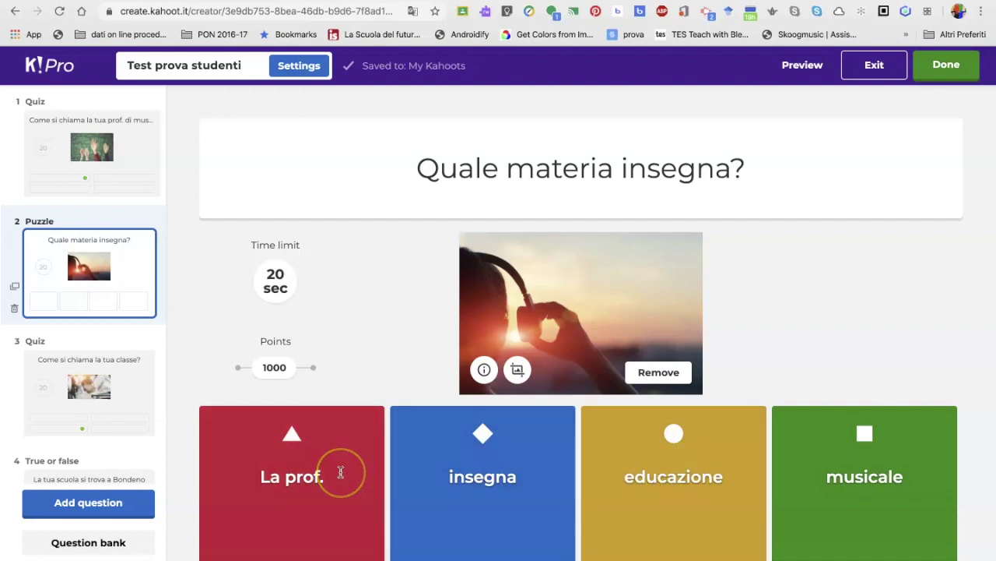
pyautogui.scroll(-1, 341, 471)
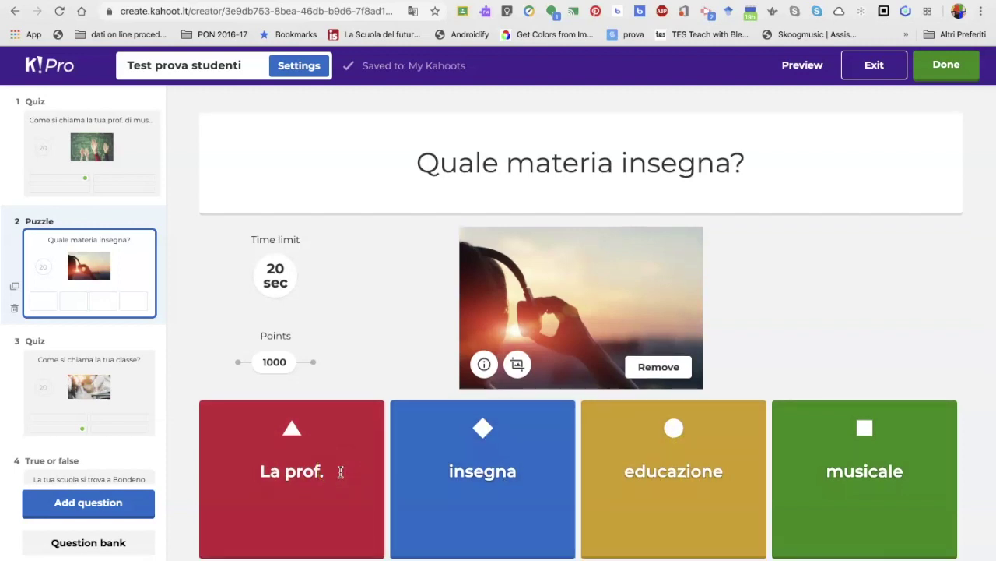
pyautogui.scroll(1, 362, 447)
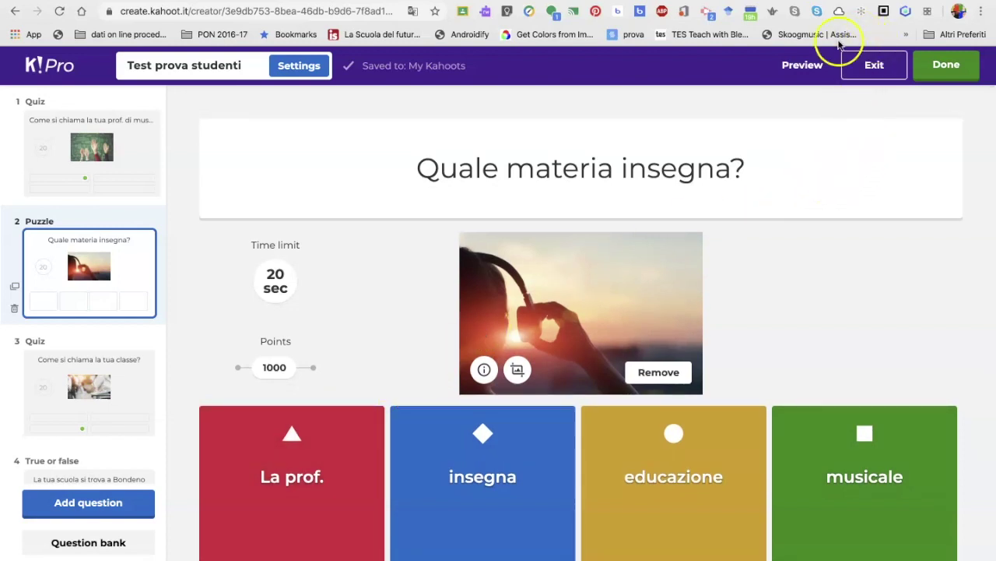
# - Finish editing the kahoot and launch a test of it in Classic player-versus-player mode
pyautogui.click(944, 67)
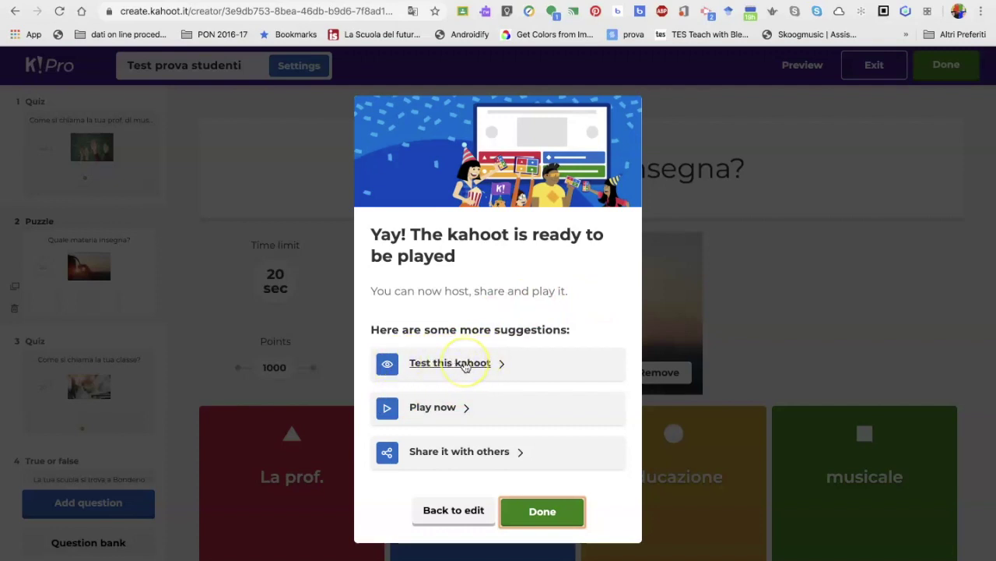
pyautogui.click(464, 365)
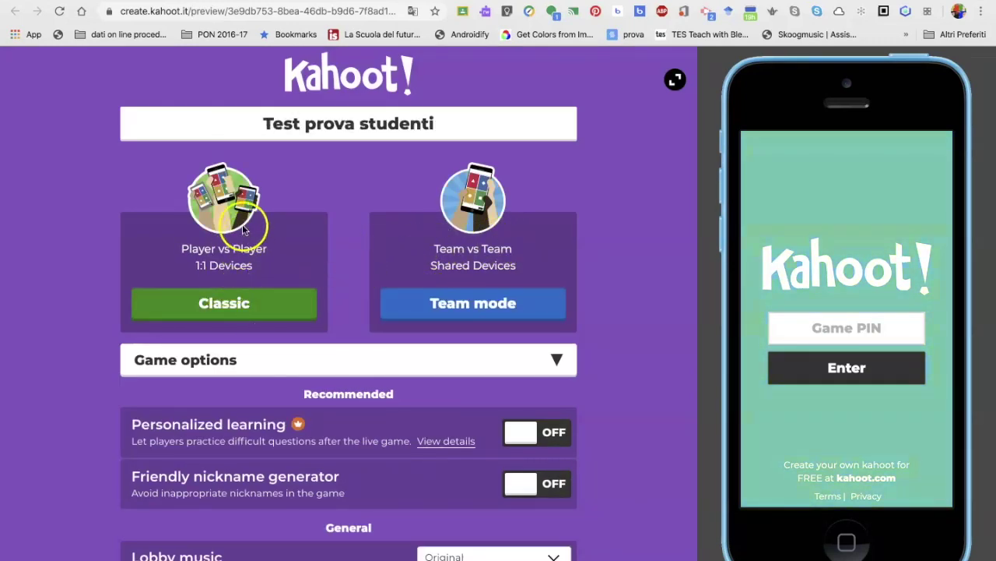
pyautogui.click(232, 306)
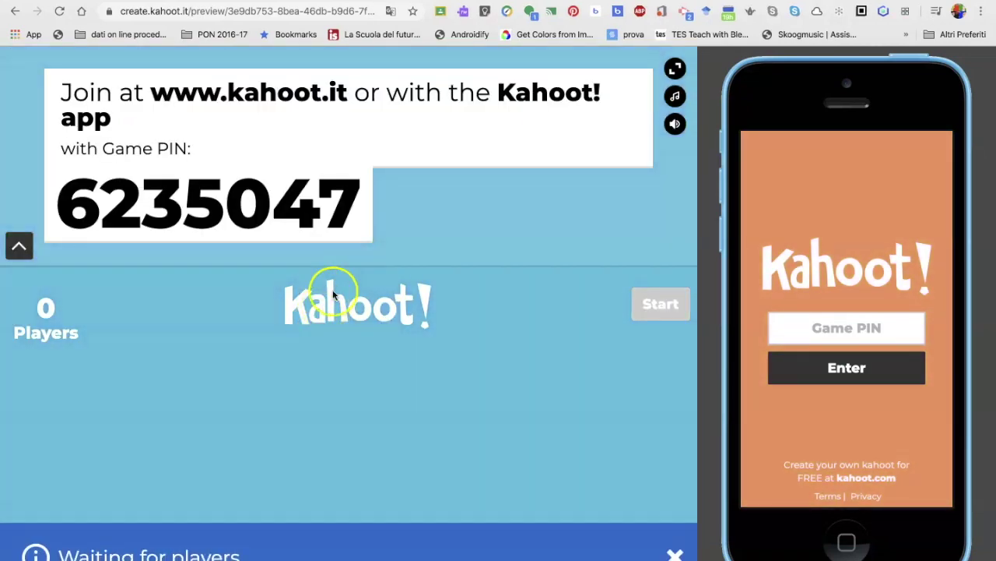
pyautogui.press('XF86AudioRaiseVolume')
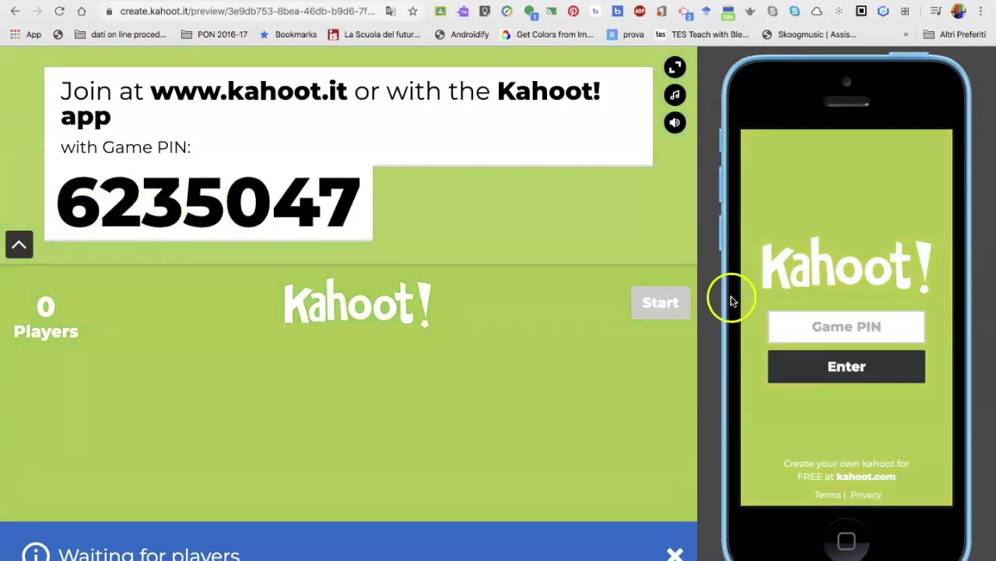
# - Enter the displayed game PIN on the simulated phone and submit it
pyautogui.click(820, 327)
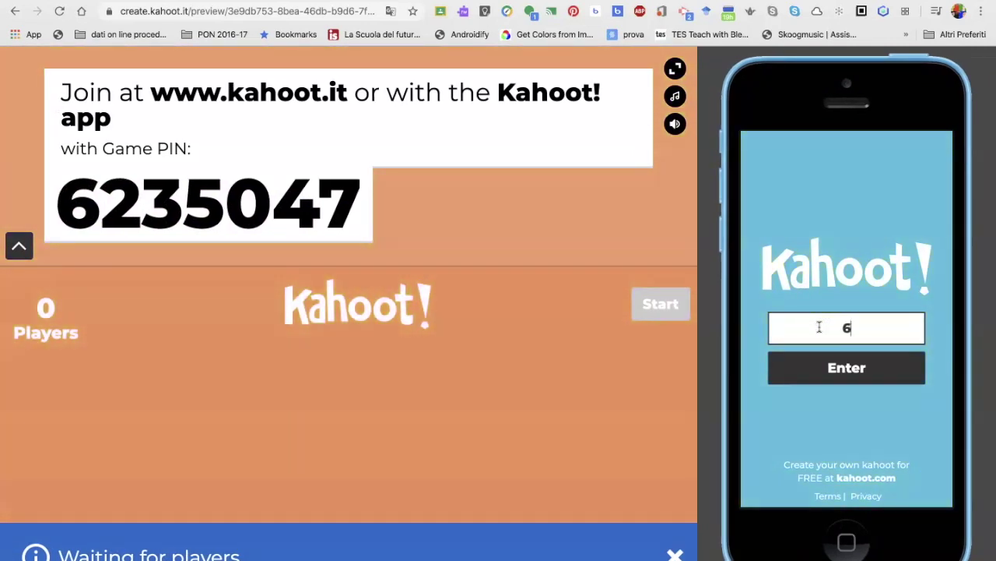
pyautogui.write('6235')
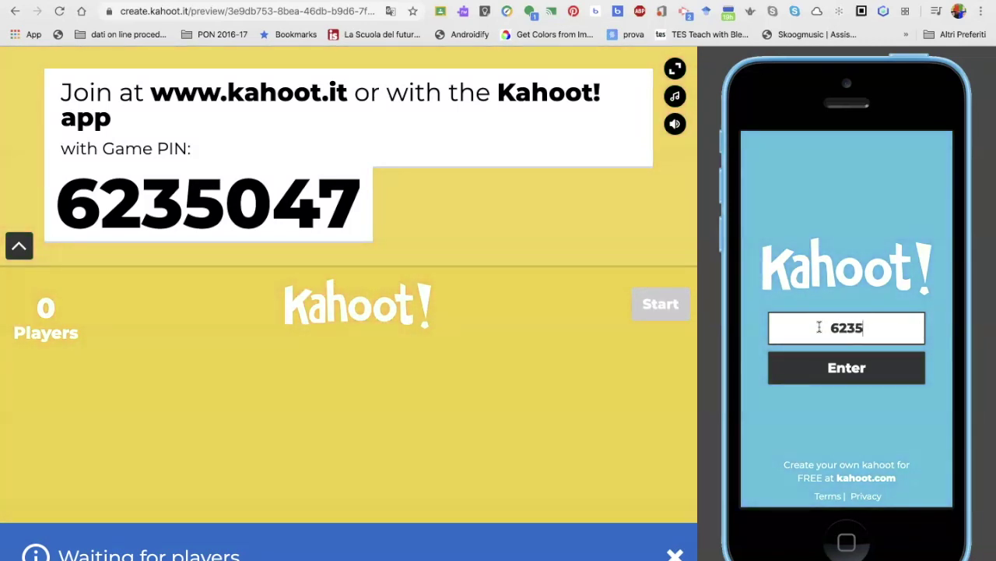
pyautogui.write('047')
pyautogui.hotkey('ctrl', 'Left')
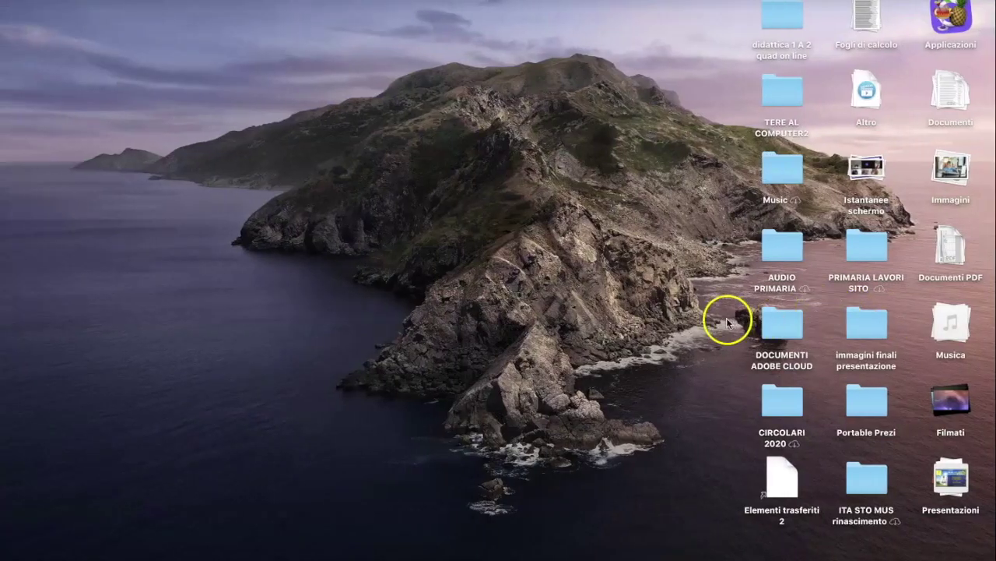
pyautogui.hotkey('ctrl', 'Right')
pyautogui.click(845, 372)
# - Join the game on the simulated phone with the player's surname as nickname
pyautogui.click(838, 335)
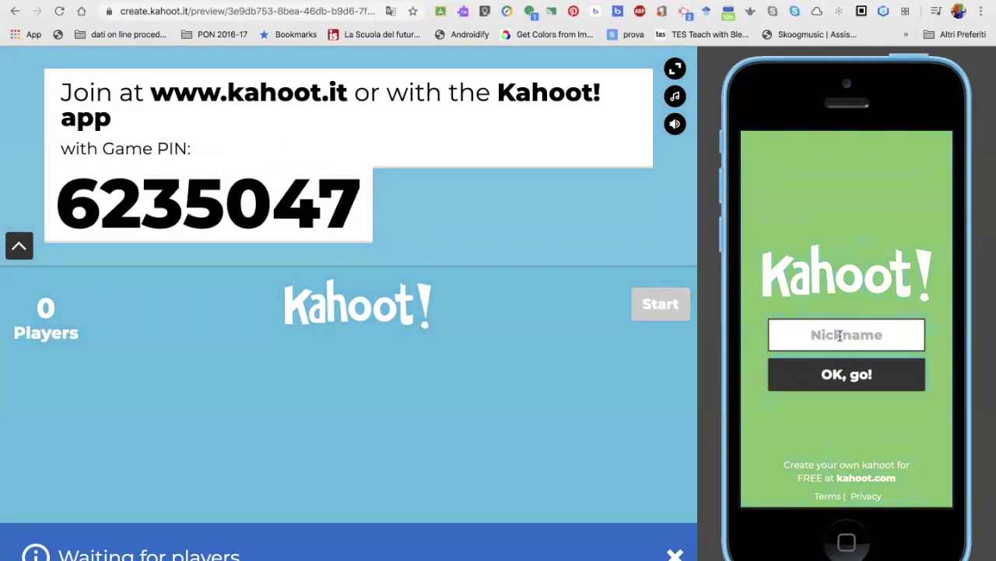
pyautogui.write('Ventimiglia')
pyautogui.click(836, 375)
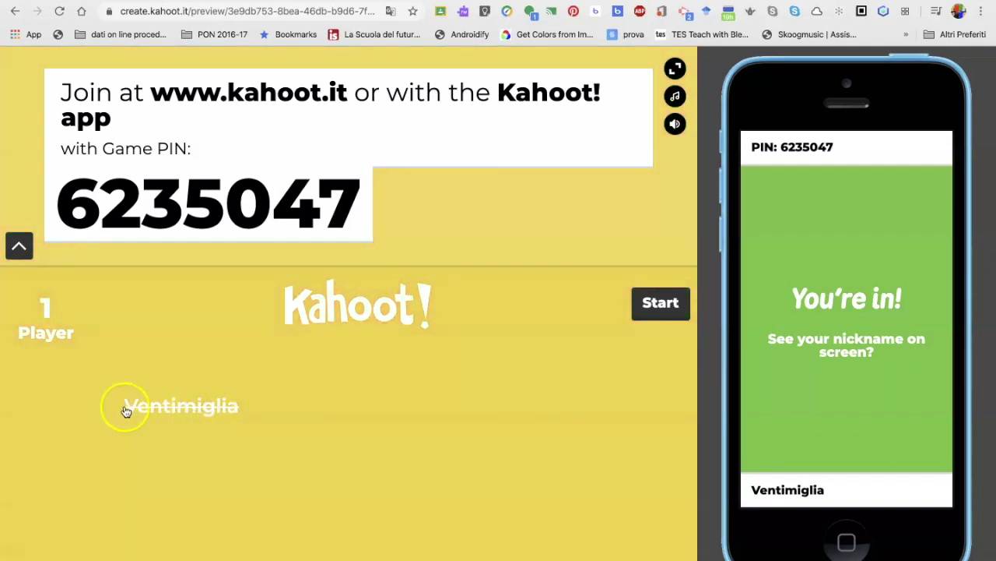
# - Start the game, answer question 1 with the red triangle option on the phone, and proceed to the scoreboard
pyautogui.click(660, 305)
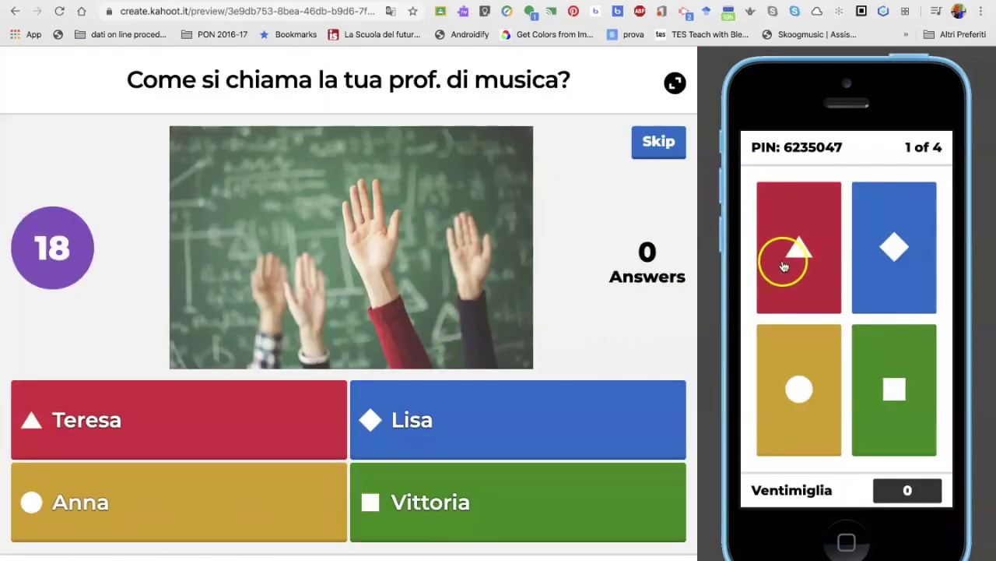
pyautogui.click(802, 268)
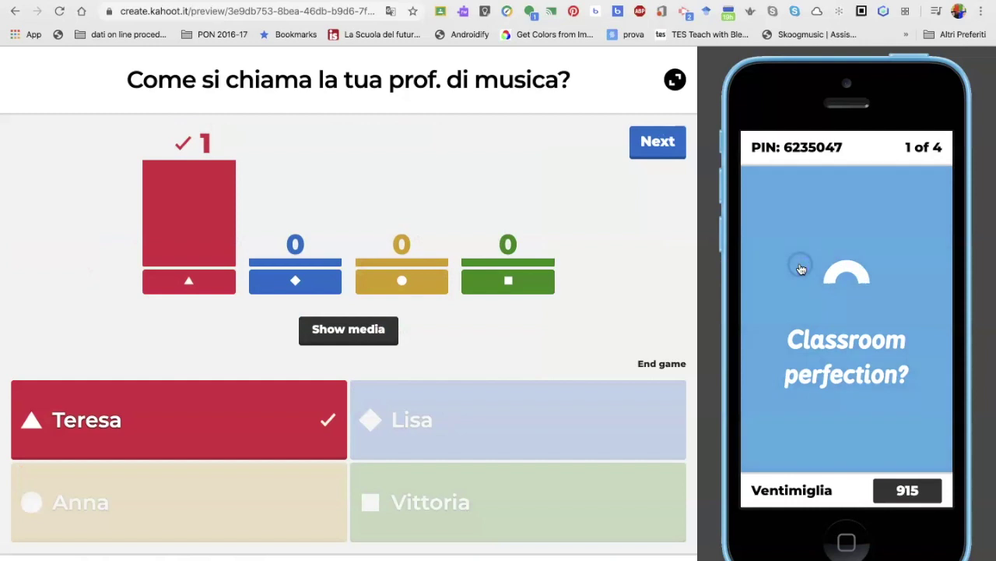
pyautogui.click(658, 148)
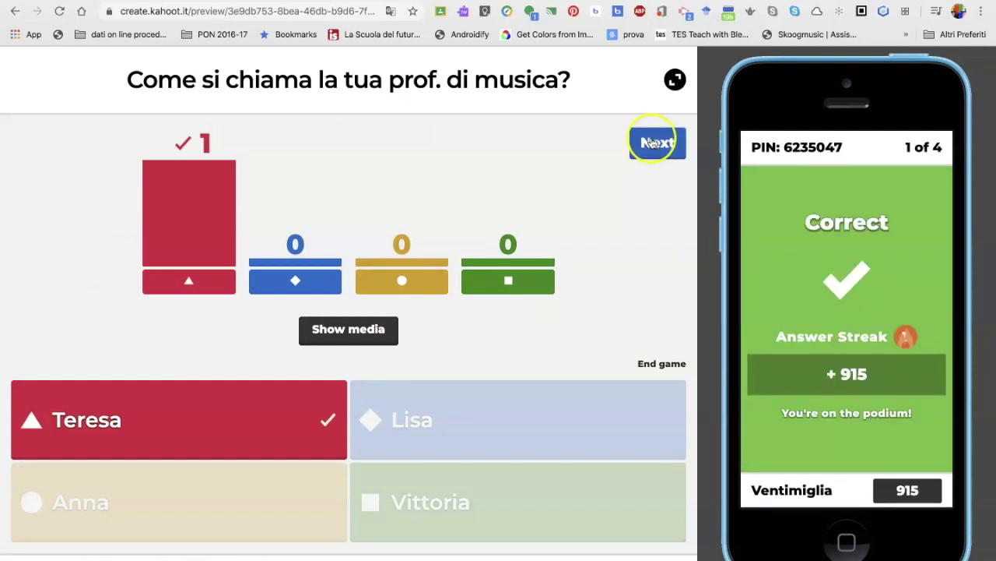
pyautogui.click(657, 143)
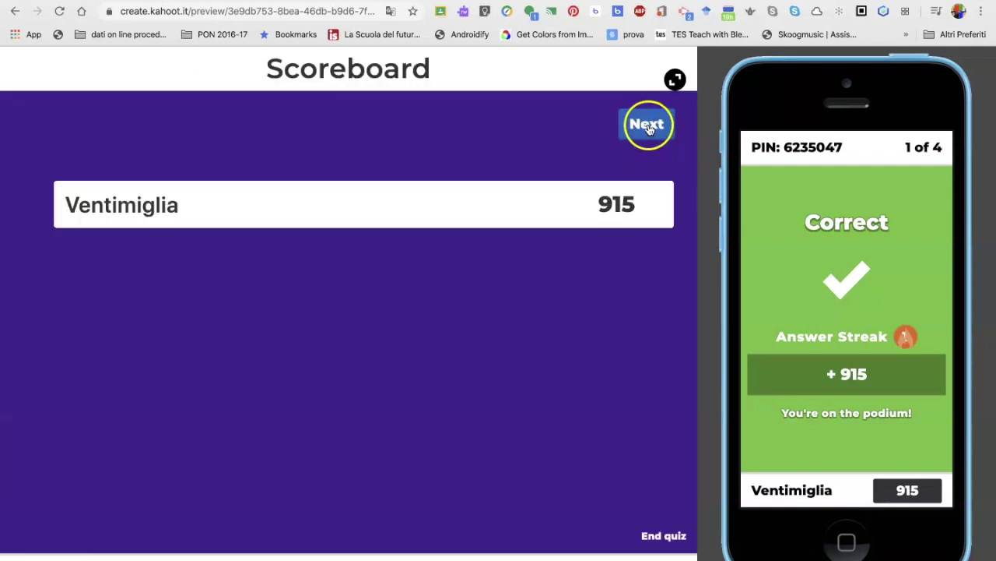
# - Solve the question 2 puzzle in the order "La prof.", "insegna", "educazione", "musicale", submit it and proceed to the scoreboard
pyautogui.click(648, 124)
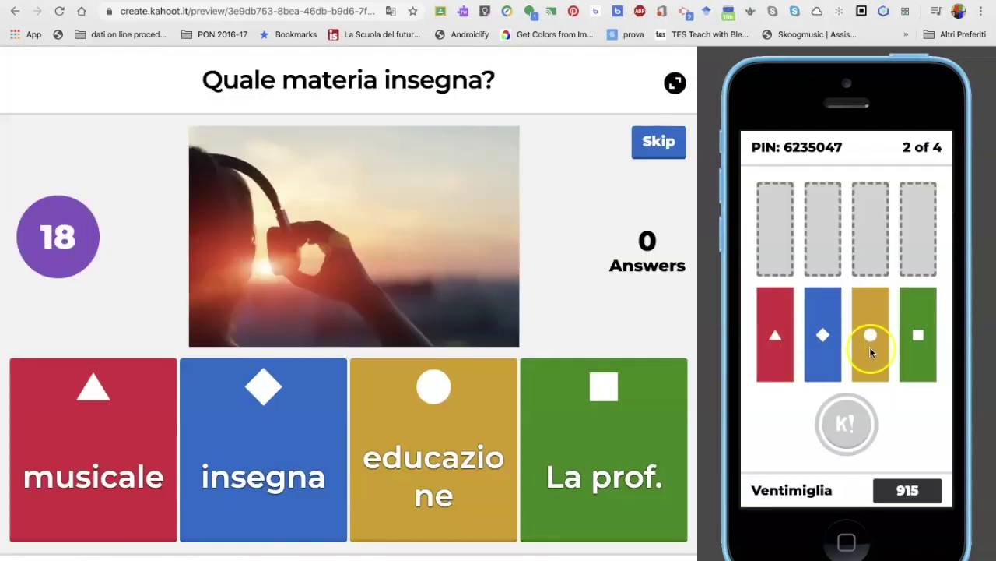
pyautogui.moveTo(916, 345); pyautogui.dragTo(767, 234)
pyautogui.moveTo(828, 335); pyautogui.dragTo(823, 227)
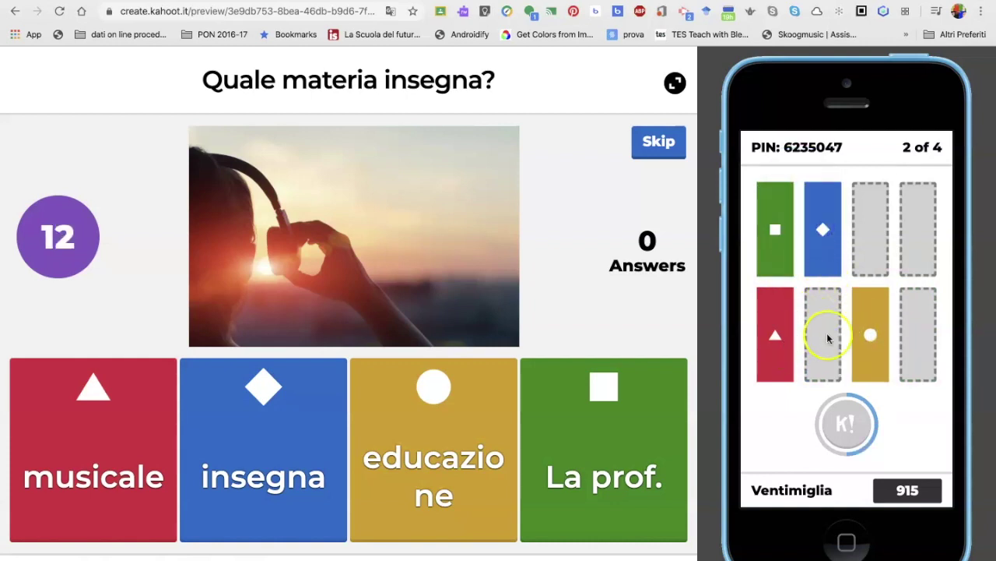
pyautogui.moveTo(870, 335); pyautogui.dragTo(870, 229)
pyautogui.moveTo(783, 316); pyautogui.dragTo(915, 227)
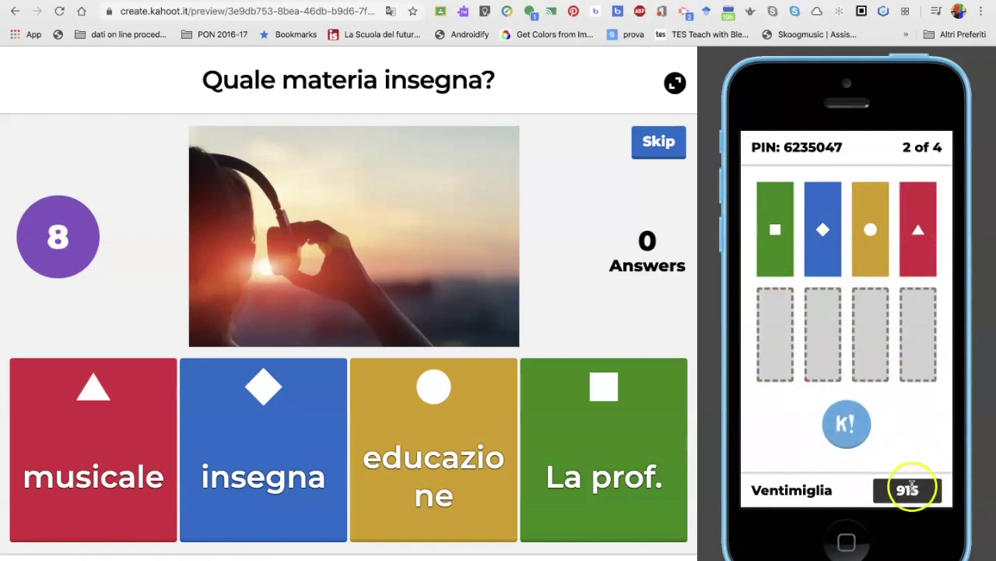
pyautogui.click(846, 425)
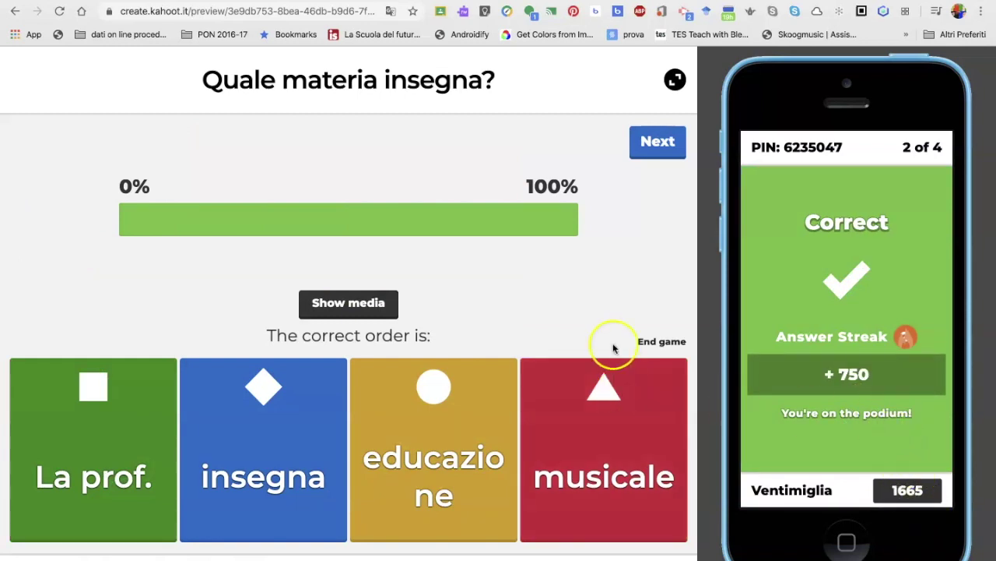
pyautogui.click(656, 141)
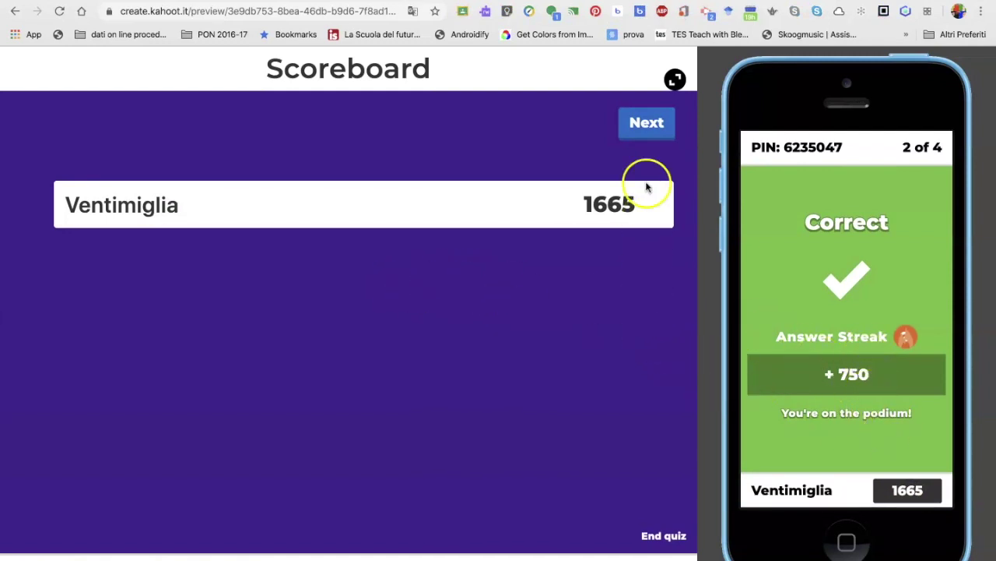
# - Advance to question 3, answer it with "2 D" on the phone, and proceed to the scoreboard
pyautogui.click(648, 132)
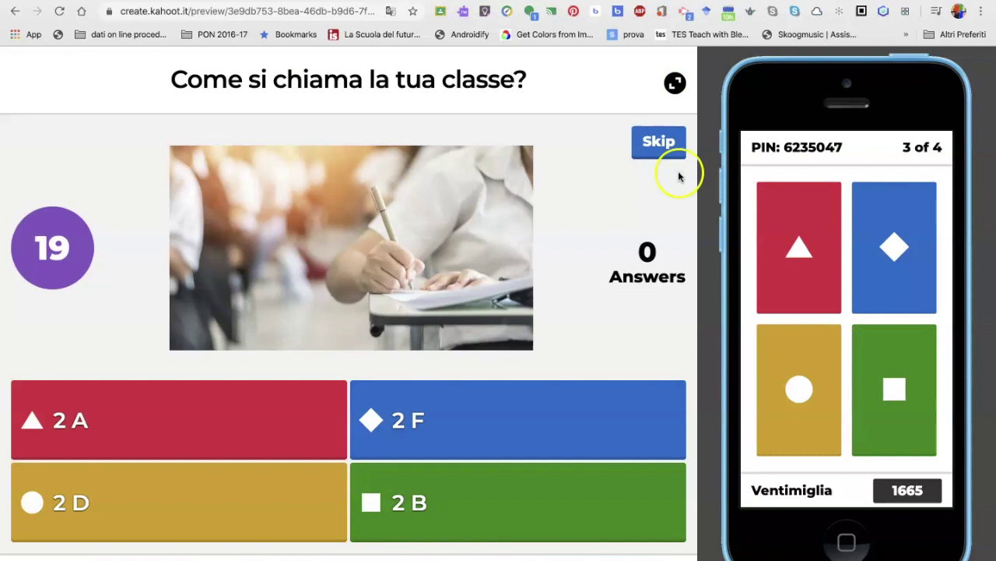
pyautogui.click(776, 382)
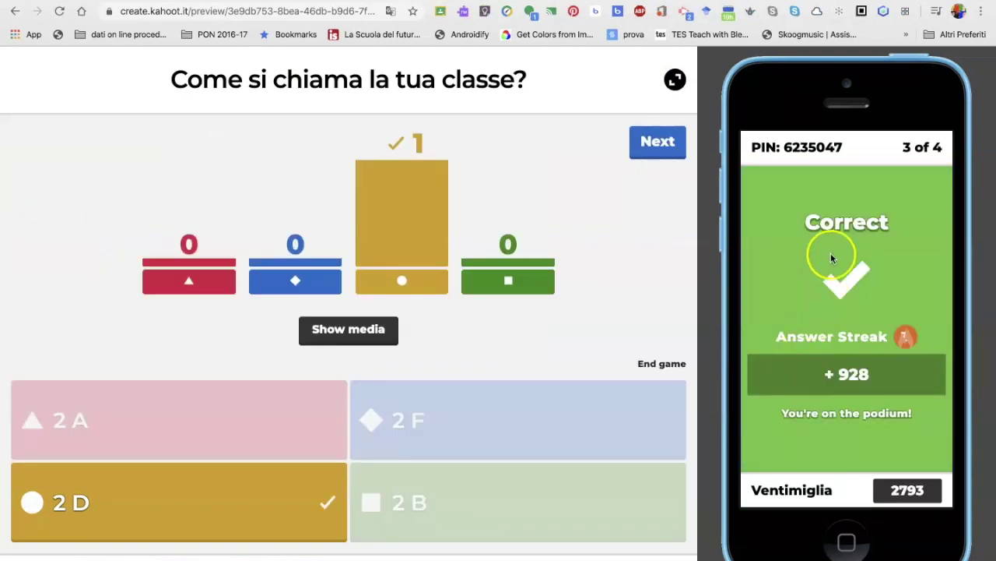
pyautogui.click(656, 142)
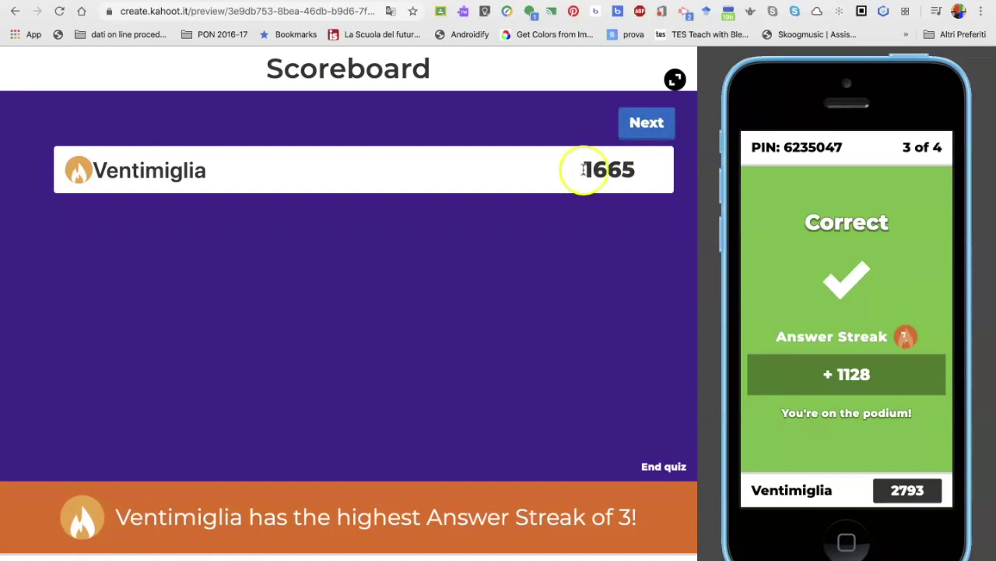
# - Advance to question 4, answer it with the blue diamond option for True on the phone, and proceed to the final podium
pyautogui.click(647, 125)
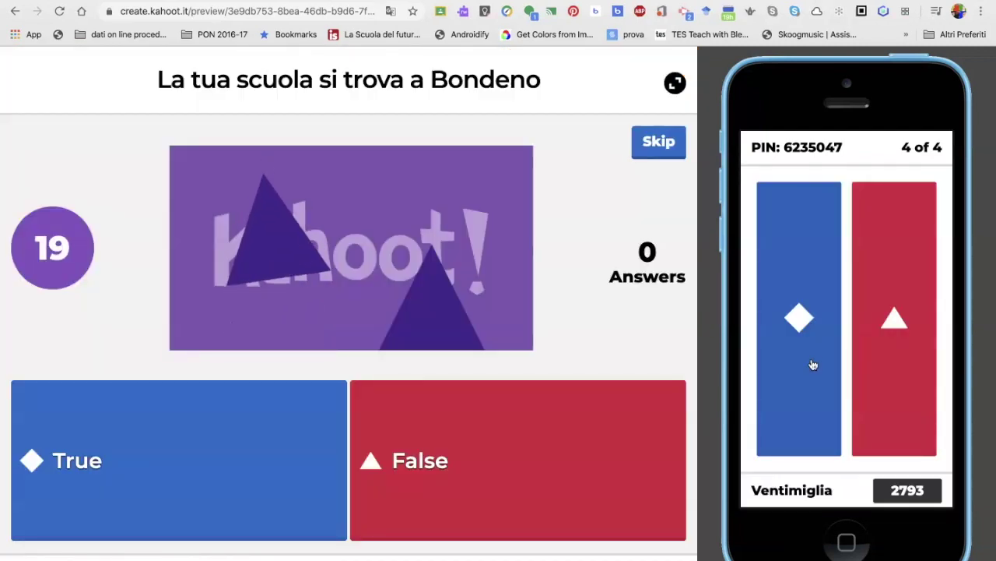
pyautogui.click(801, 333)
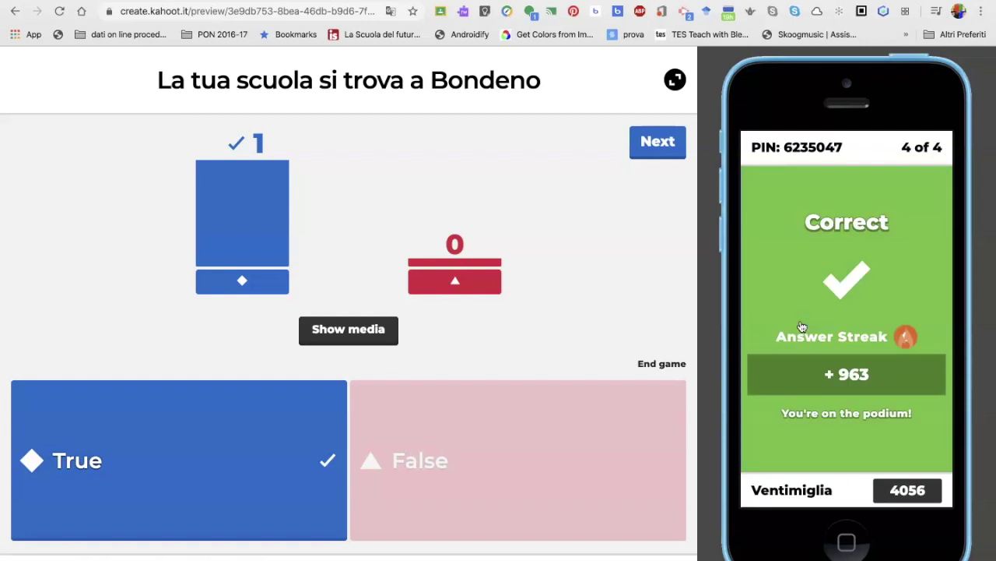
pyautogui.click(654, 147)
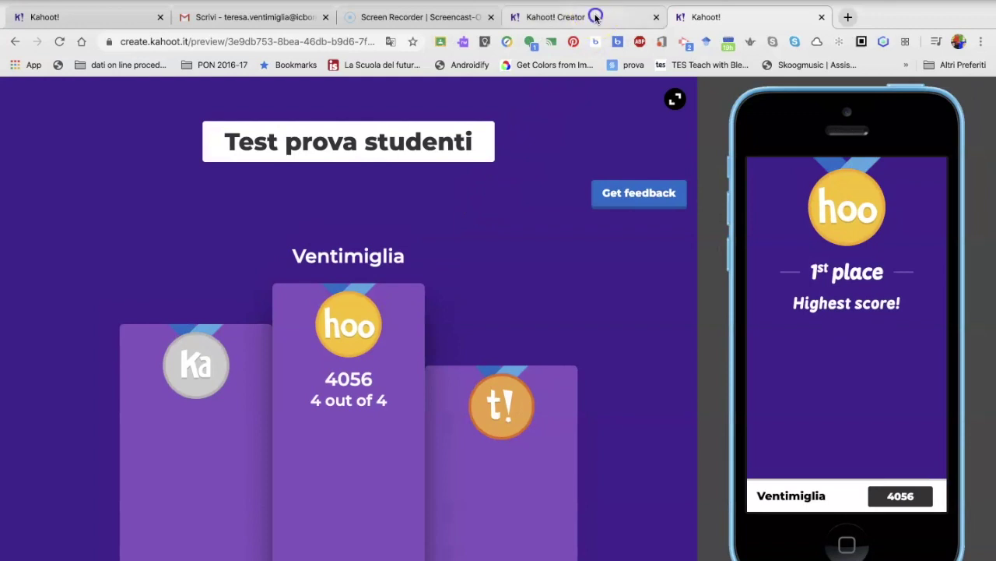
# - Return to the kahoot creator and choose to play the finished kahoot as an assigned self-paced challenge
pyautogui.click(596, 17)
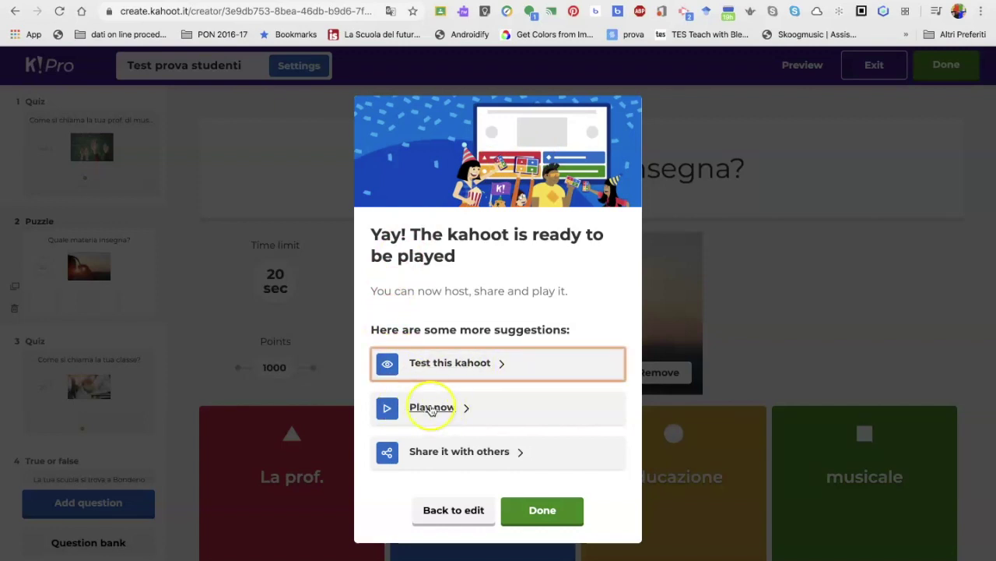
pyautogui.click(430, 408)
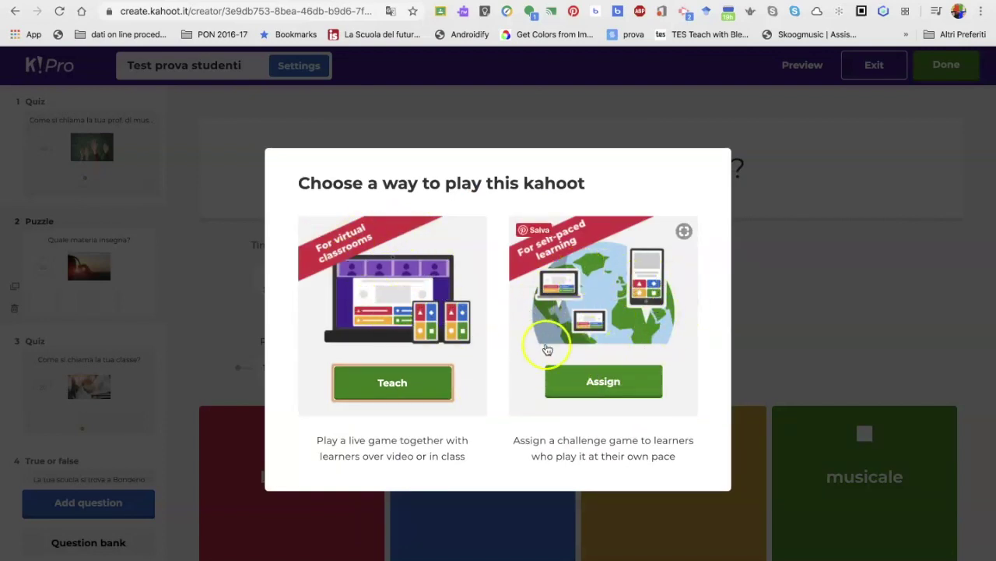
pyautogui.click(616, 386)
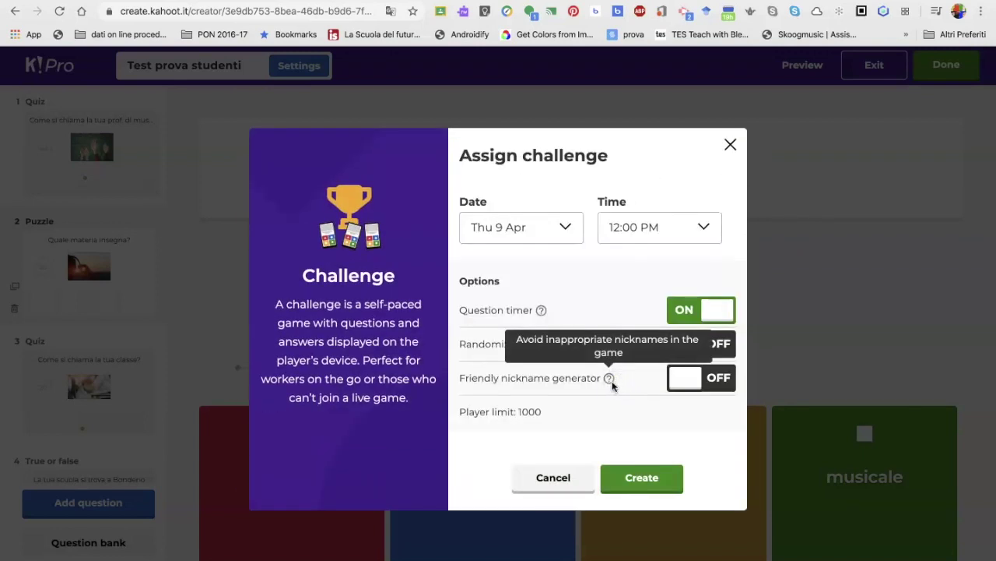
# - Keep Thu 9 Apr as the challenge's end date, turn on randomized answer order, and create the challenge
pyautogui.click(566, 228)
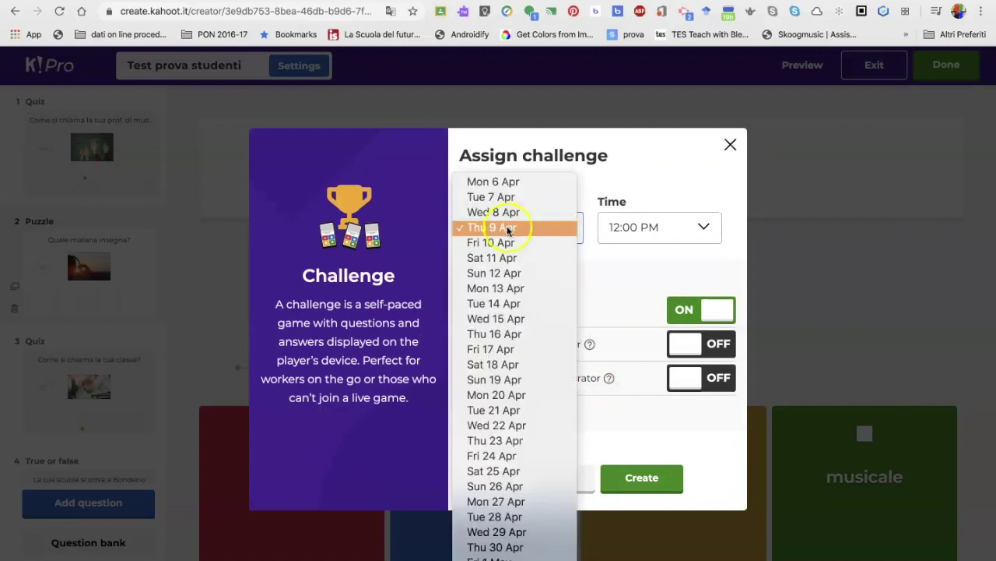
pyautogui.click(609, 251)
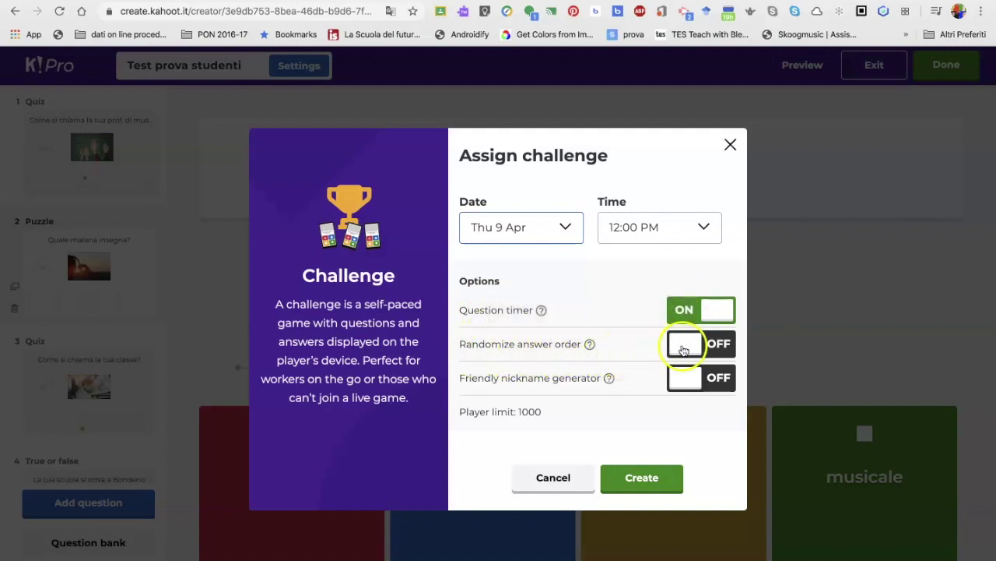
pyautogui.click(689, 350)
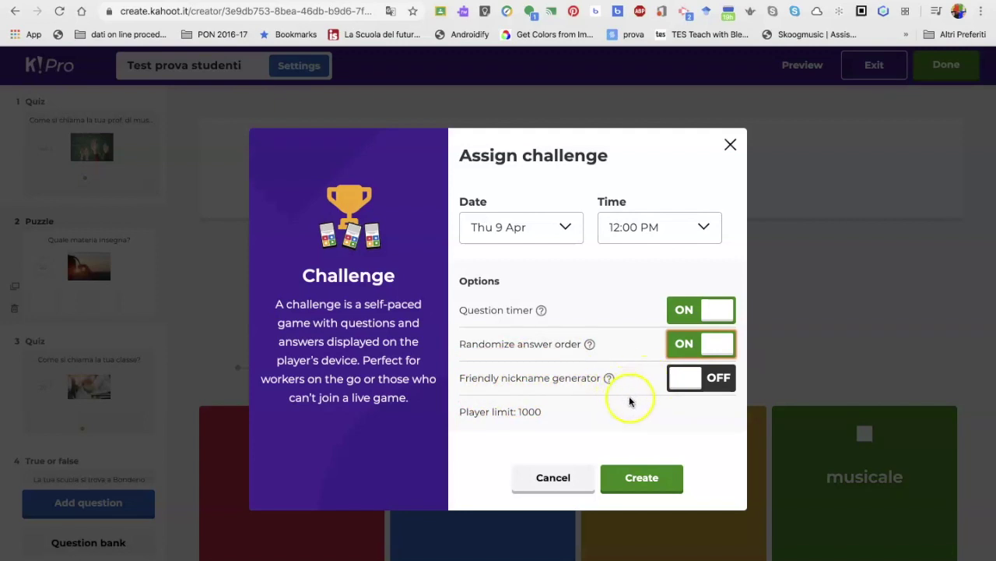
pyautogui.click(640, 480)
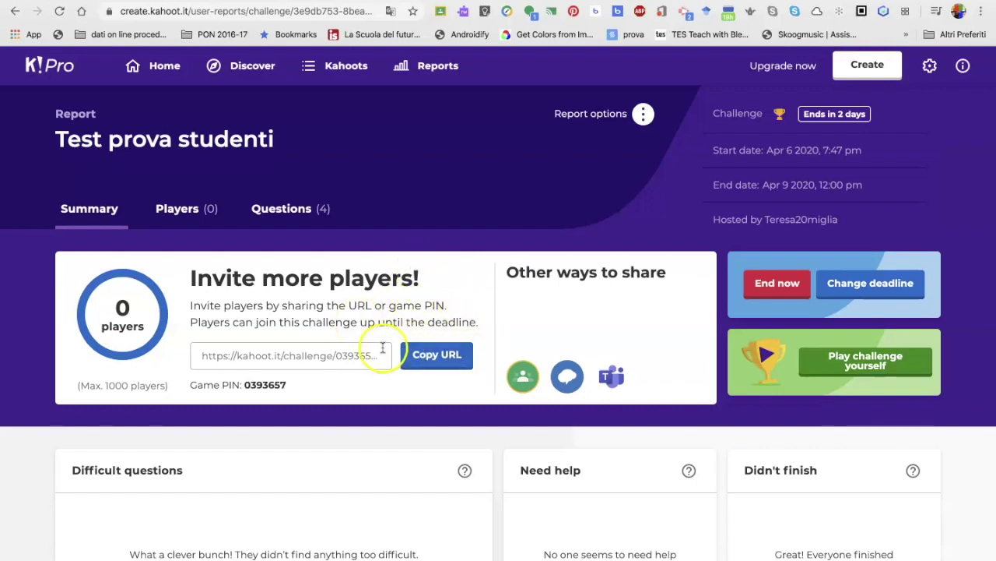
# - Copy the challenge URL, then start sharing the challenge to Google Classroom with "UD musica e cinema" as the course
pyautogui.click(446, 360)
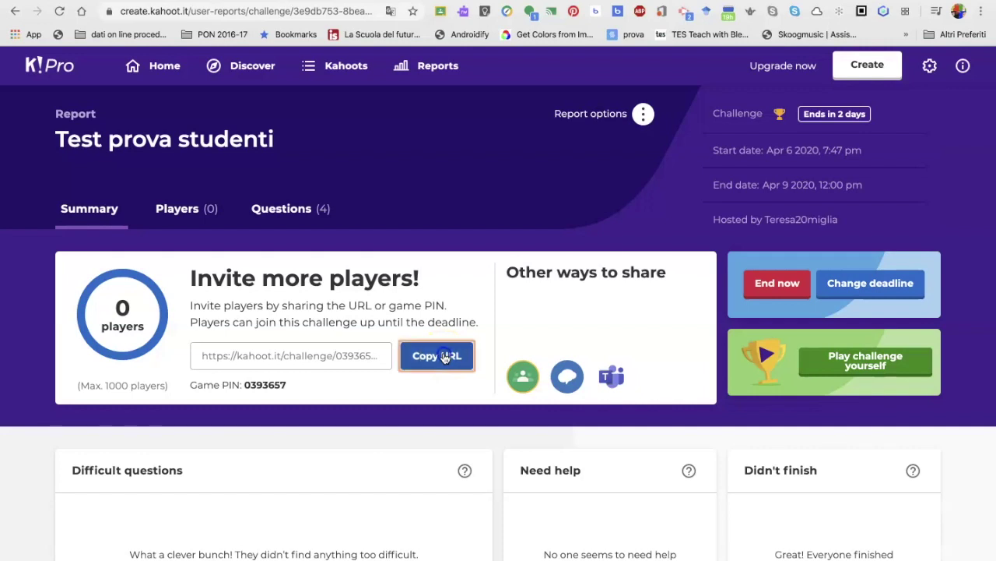
pyautogui.click(446, 358)
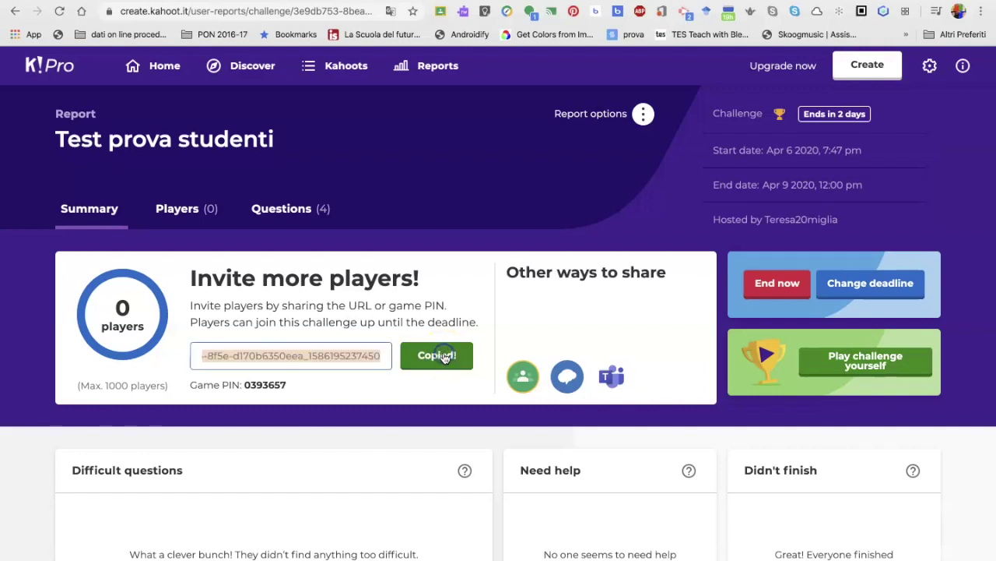
pyautogui.click(522, 377)
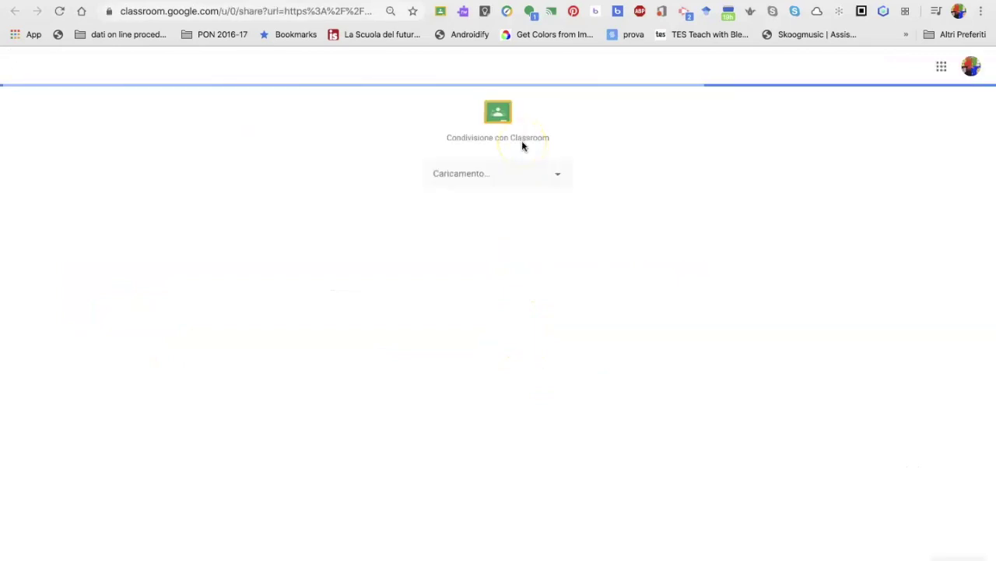
pyautogui.click(557, 176)
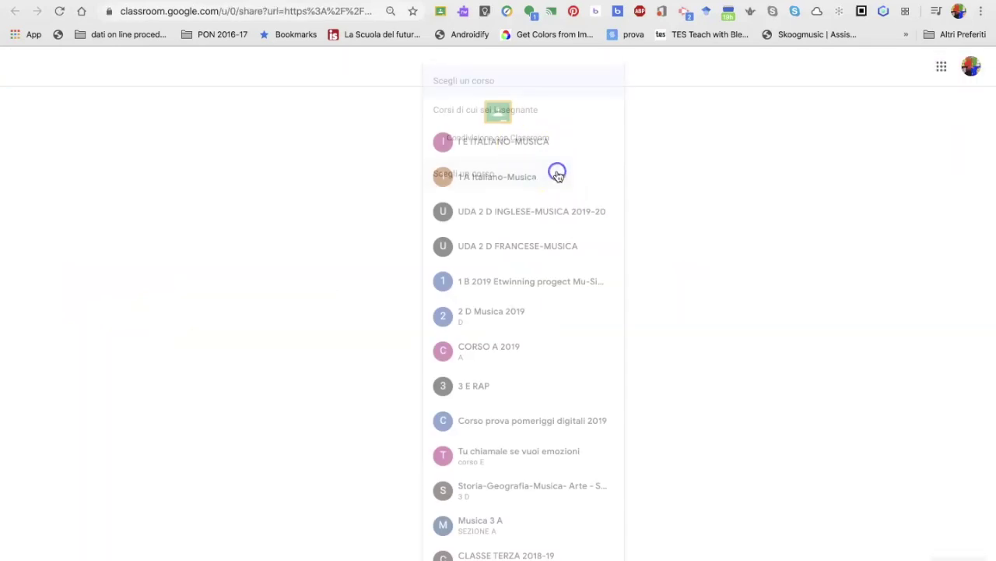
pyautogui.scroll(-7, 545, 351)
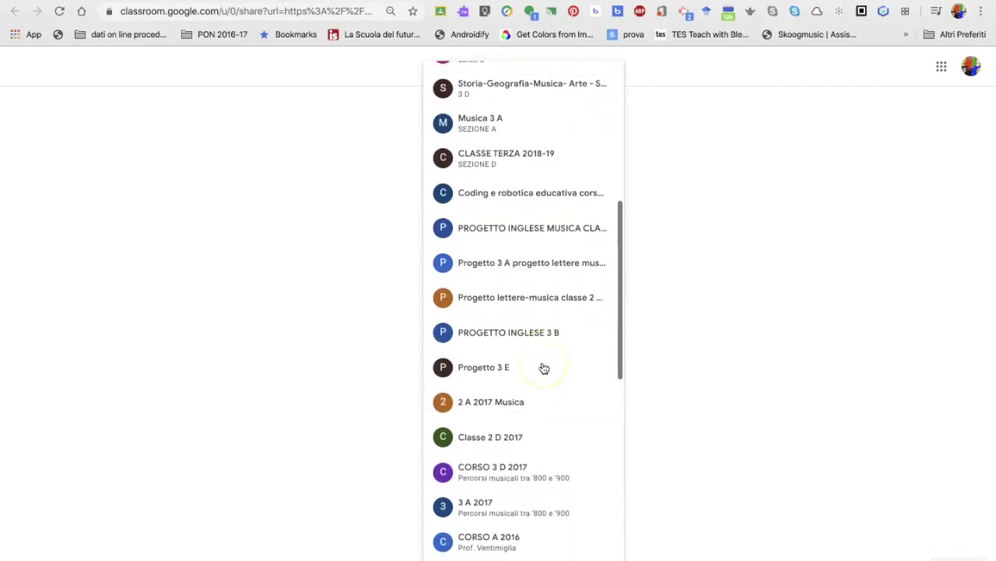
pyautogui.scroll(-2, 545, 368)
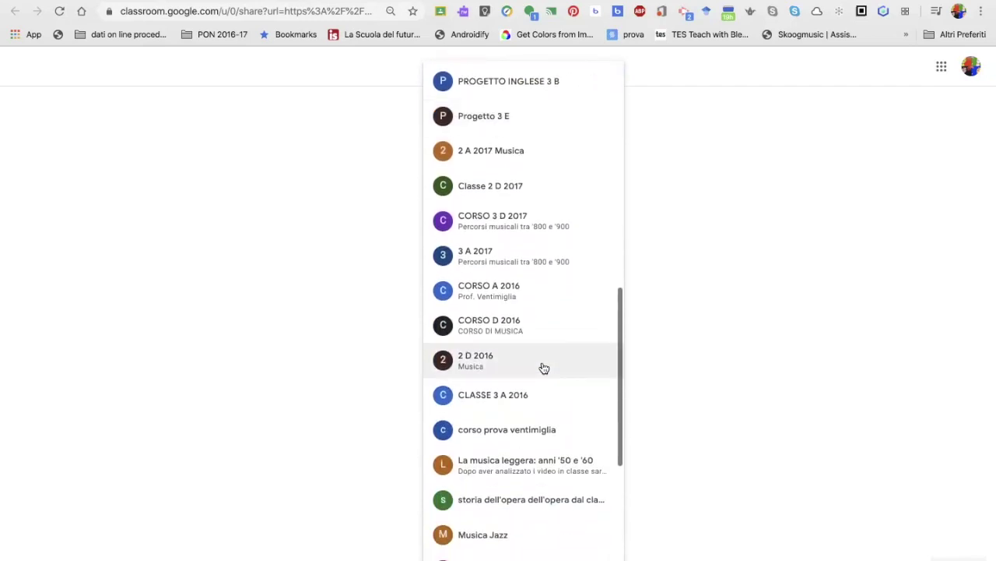
pyautogui.scroll(4, 545, 368)
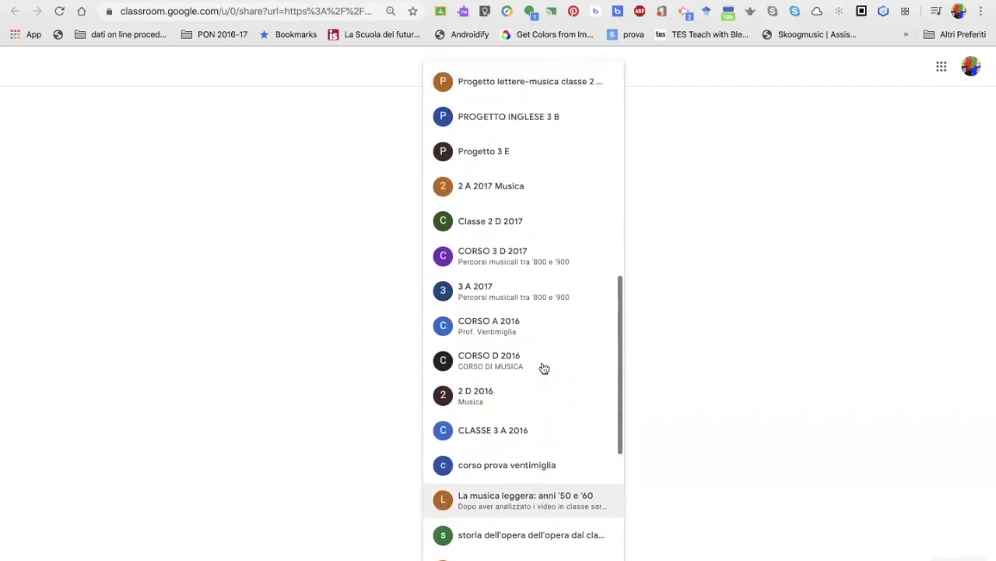
pyautogui.scroll(5, 544, 368)
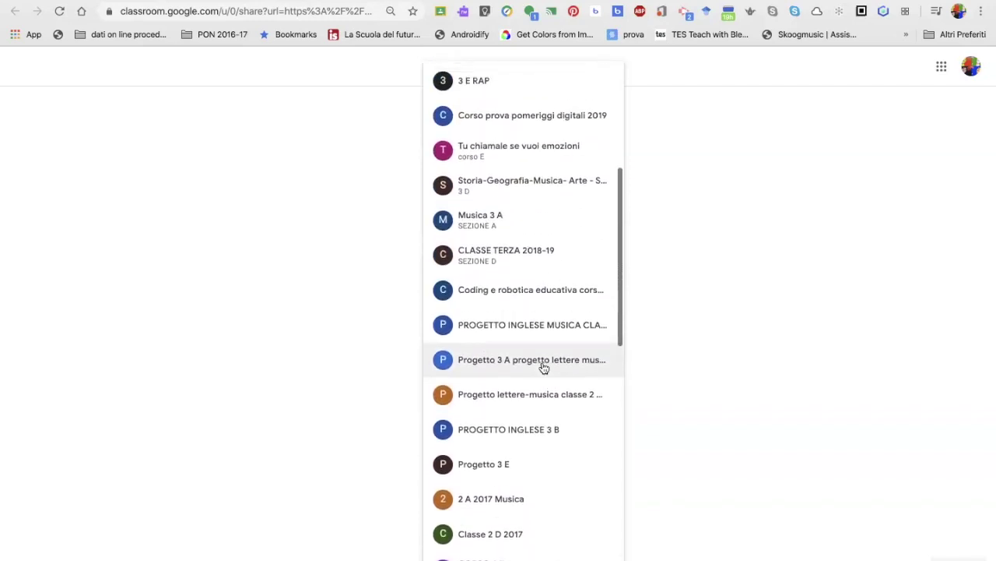
pyautogui.scroll(2, 544, 368)
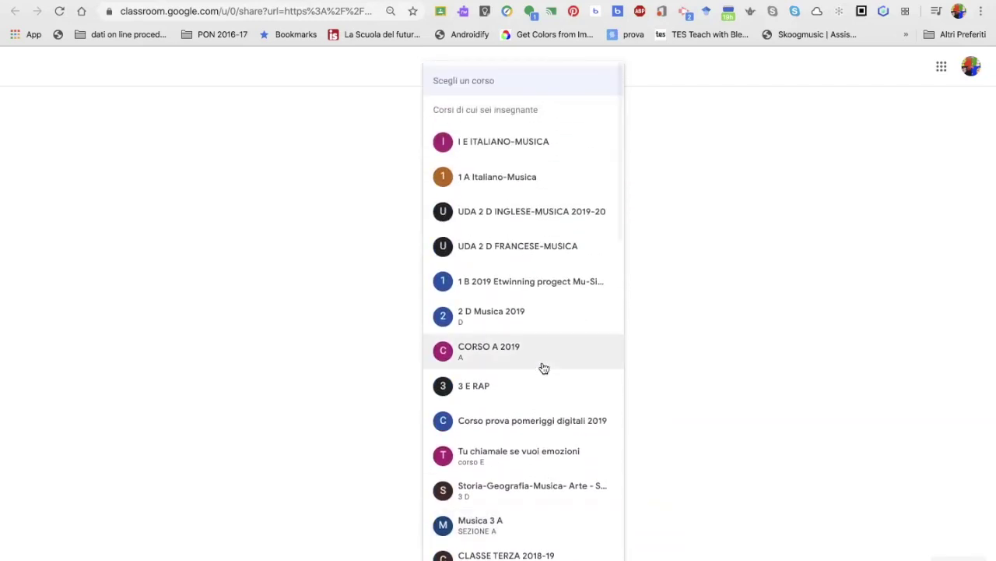
pyautogui.scroll(-5, 544, 368)
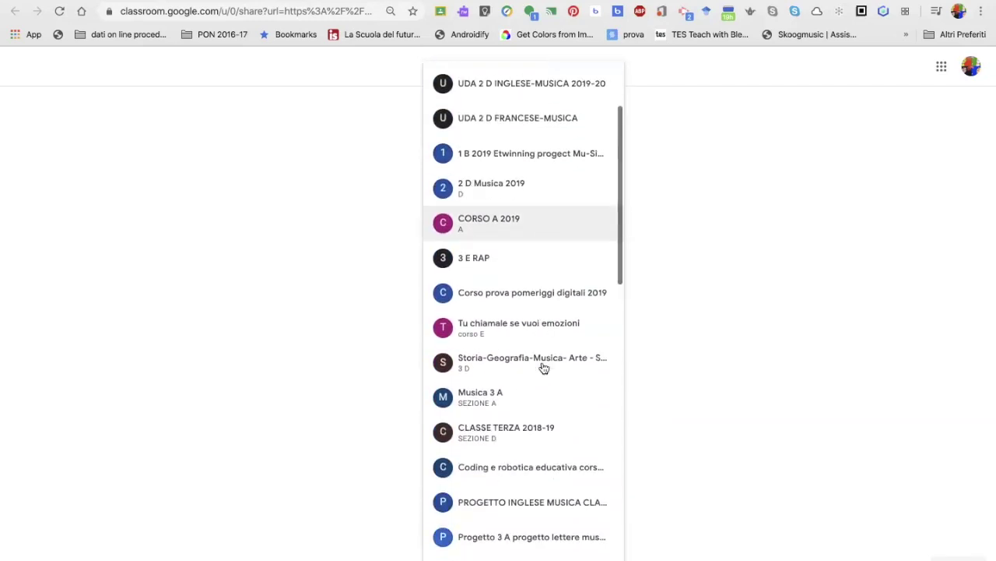
pyautogui.scroll(-8, 543, 361)
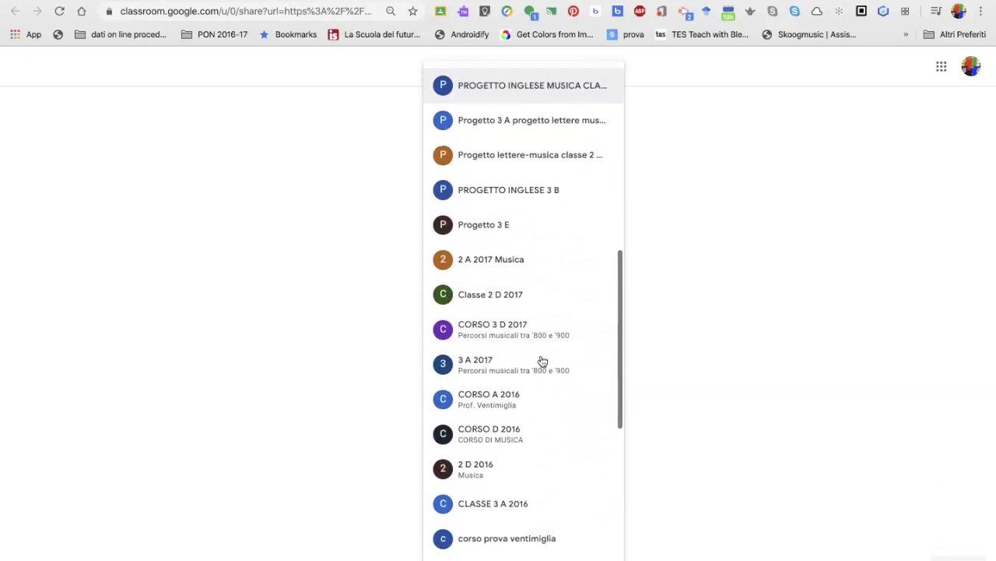
pyautogui.click(554, 229)
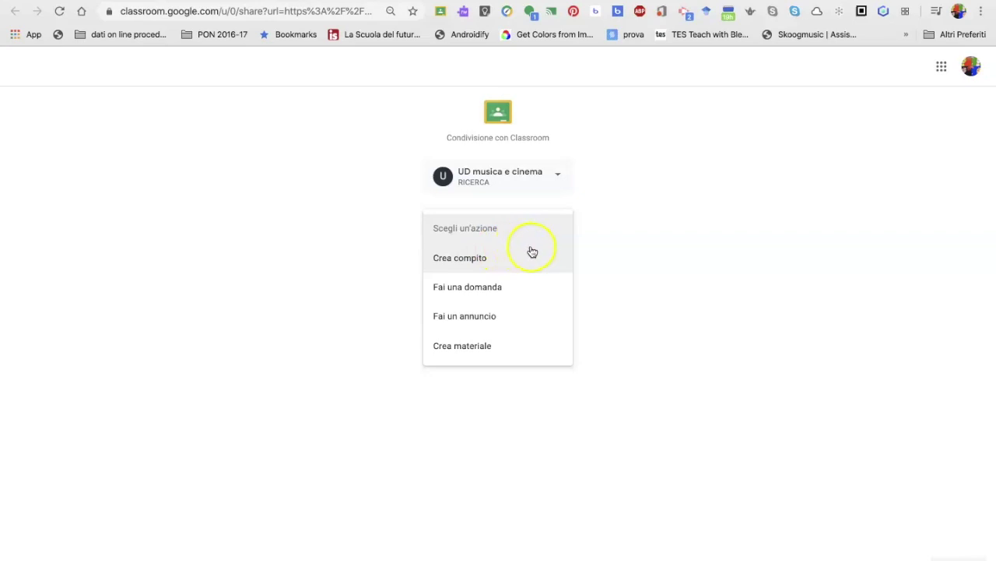
# - Publish the challenge link as a Classroom announcement reading "ecco il link per fare il gioco" and close the sharing window
pyautogui.click(496, 313)
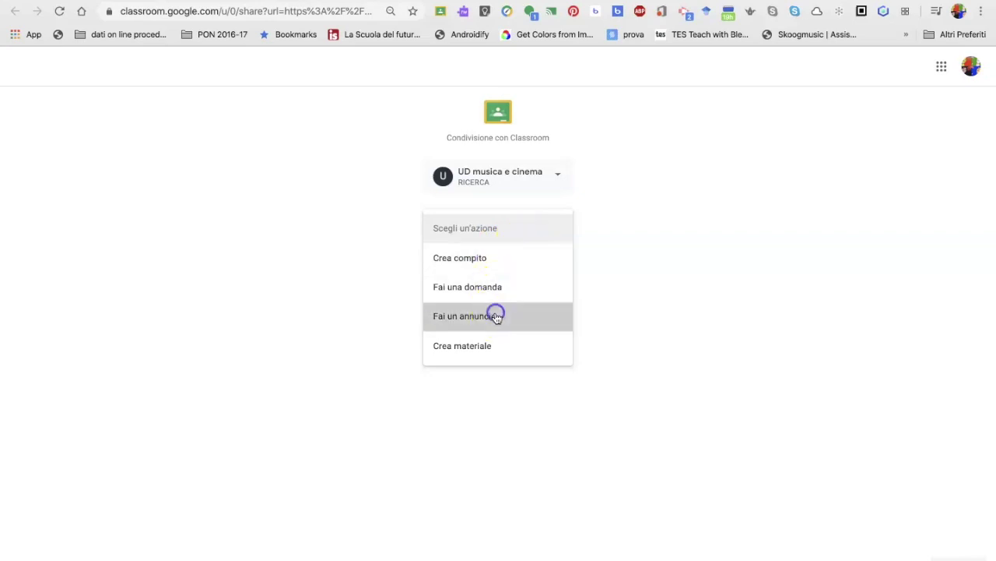
pyautogui.click(959, 556)
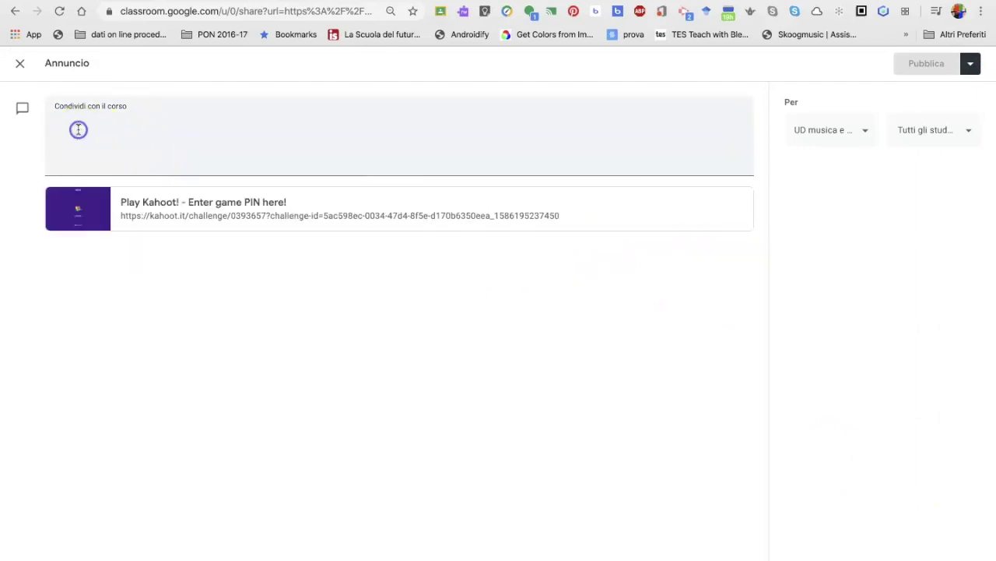
pyautogui.write('ecco il link per fare il gioco')
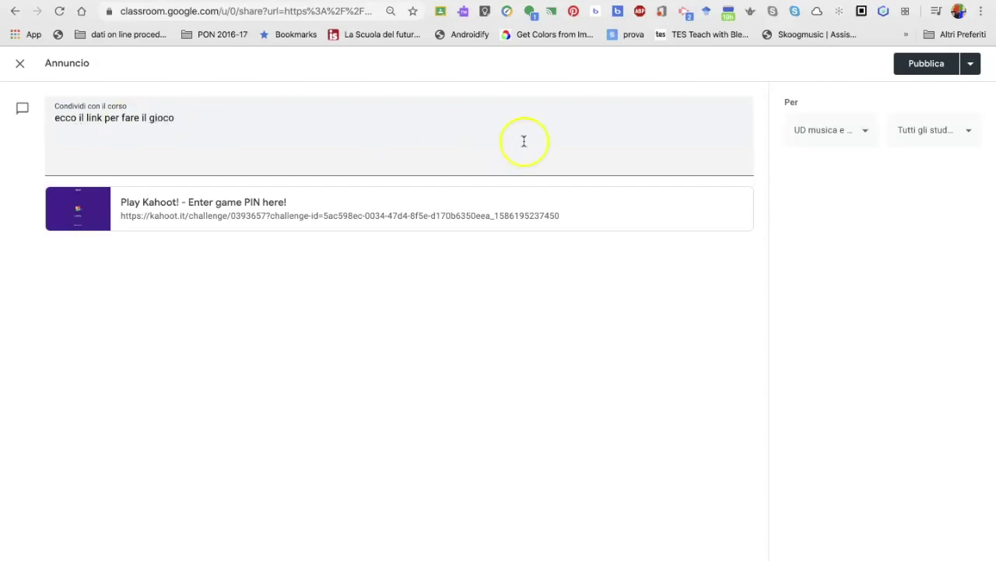
pyautogui.click(932, 66)
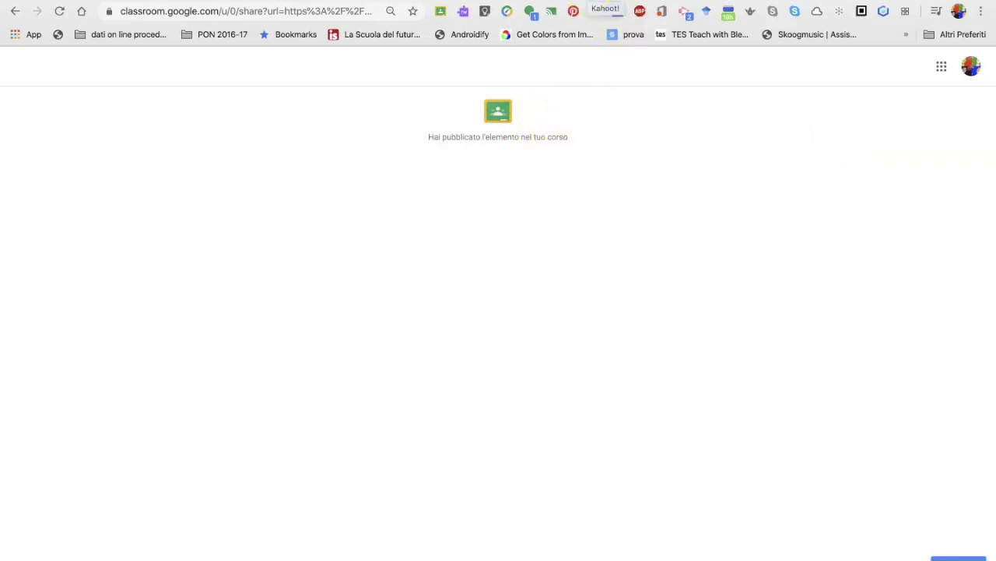
pyautogui.press('super+w')
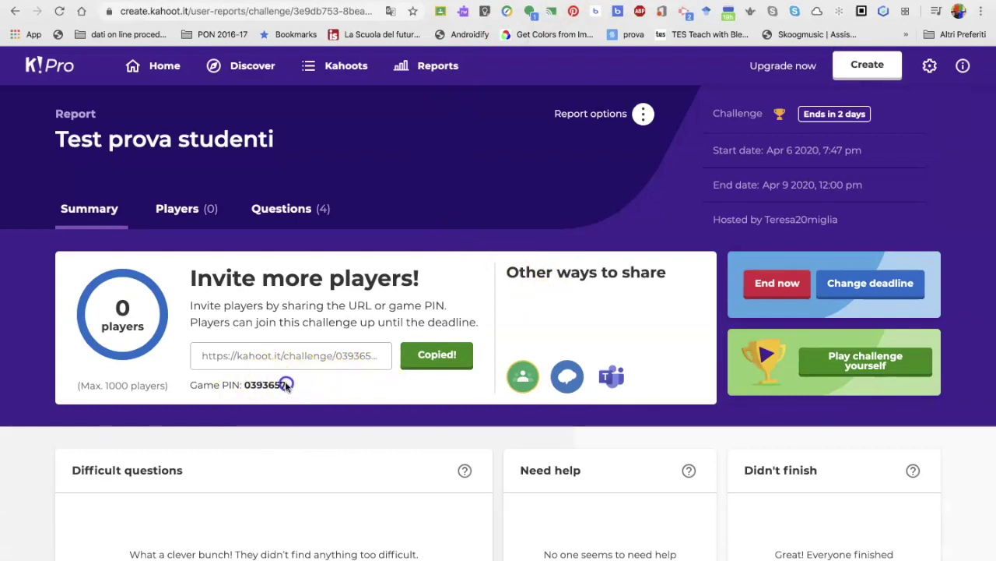
# - Copy the challenge's game PIN from the report summary
pyautogui.moveTo(249, 384); pyautogui.dragTo(244, 383)
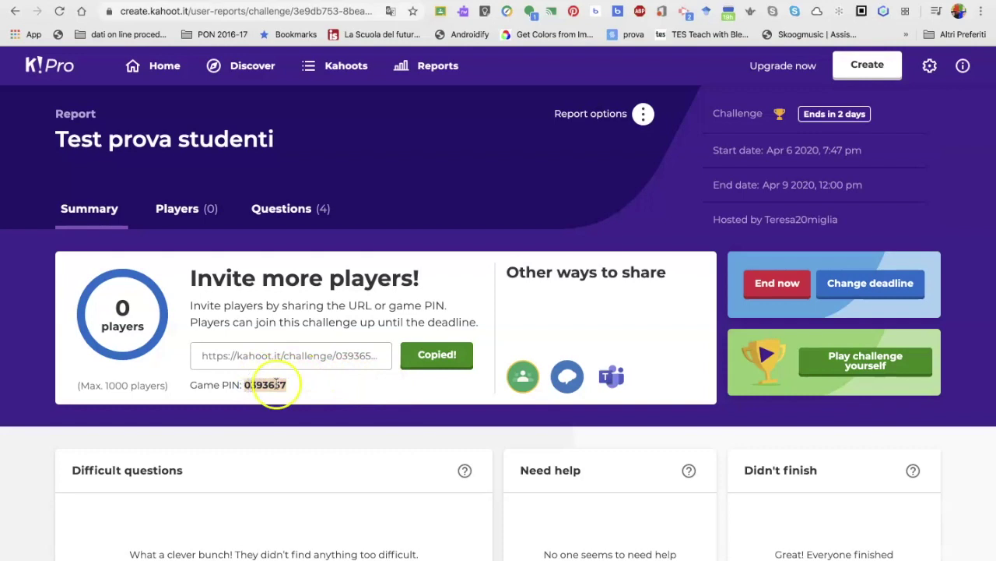
pyautogui.rightClick(276, 382)
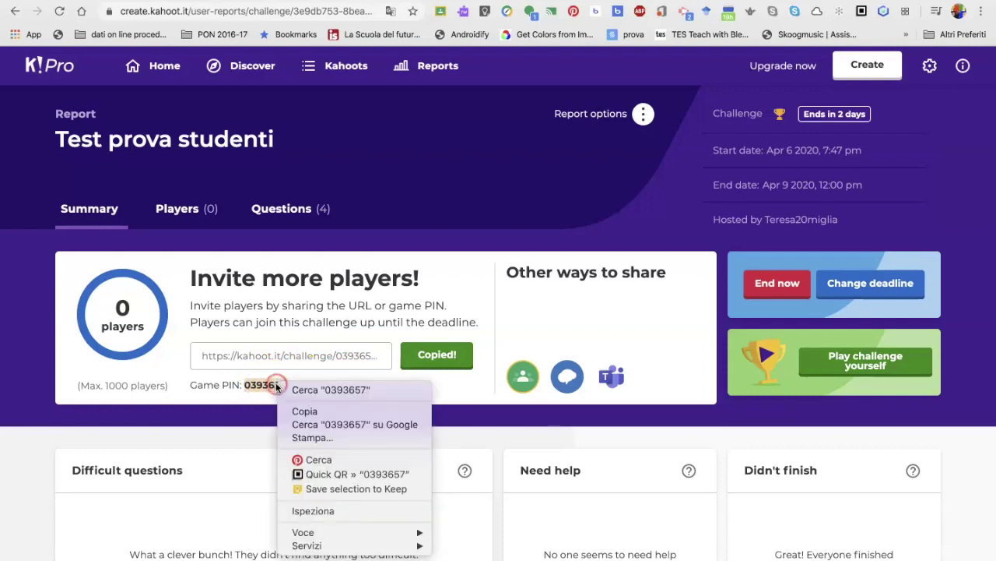
pyautogui.click(314, 411)
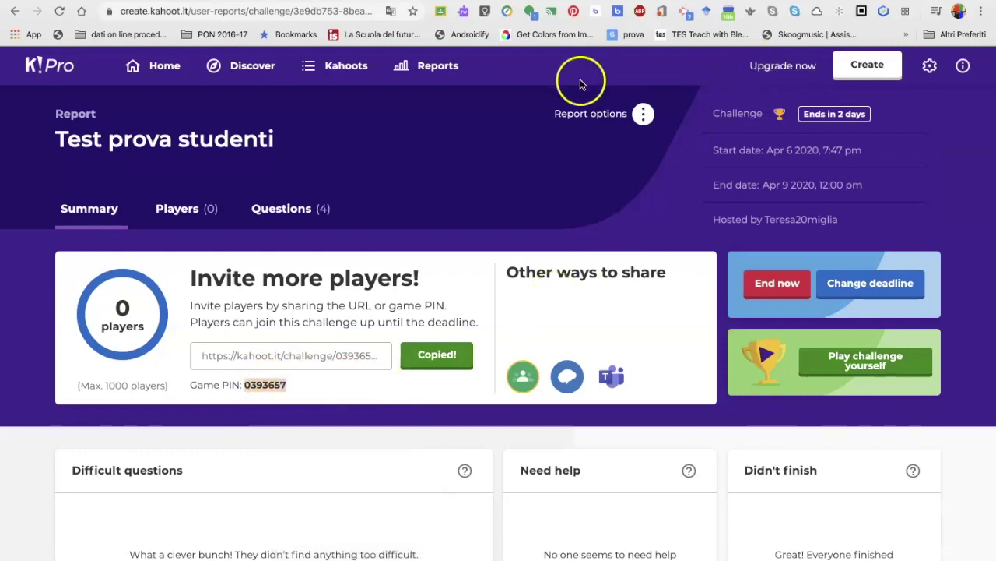
# - Go to the Kahoot home page, open the My Kahoots library and look through the list of saved kahoots
pyautogui.scroll(-1, 439, 360)
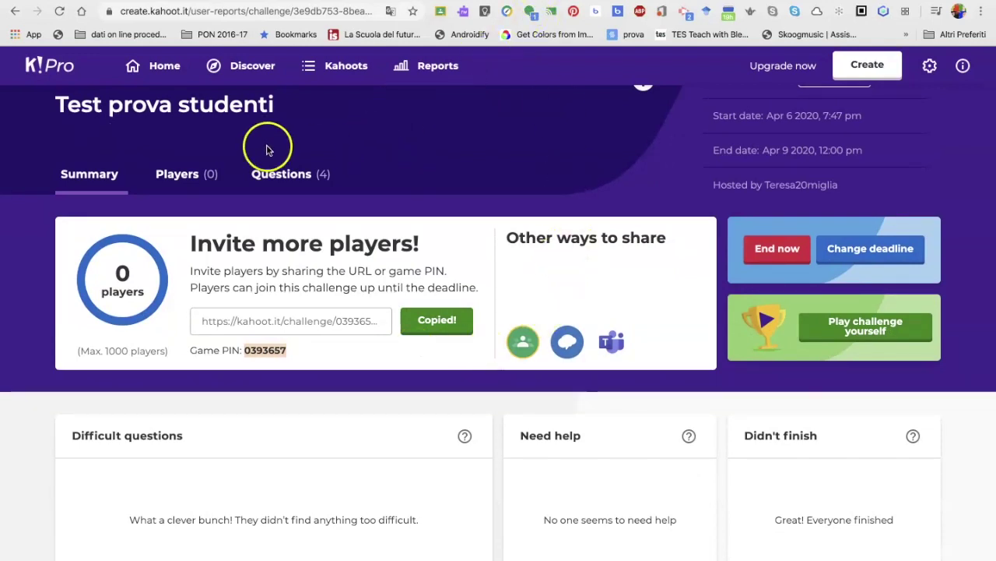
pyautogui.click(165, 67)
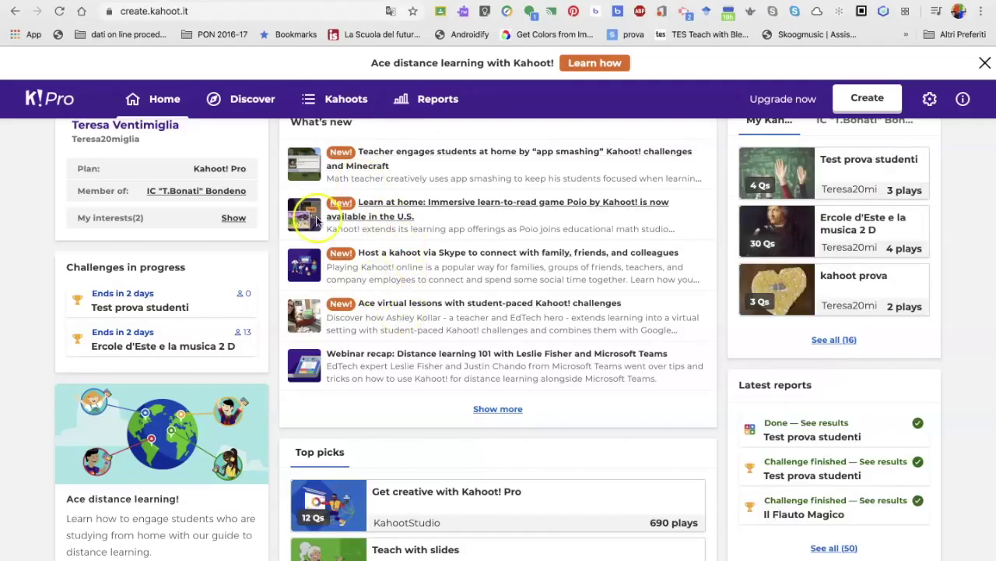
pyautogui.click(318, 97)
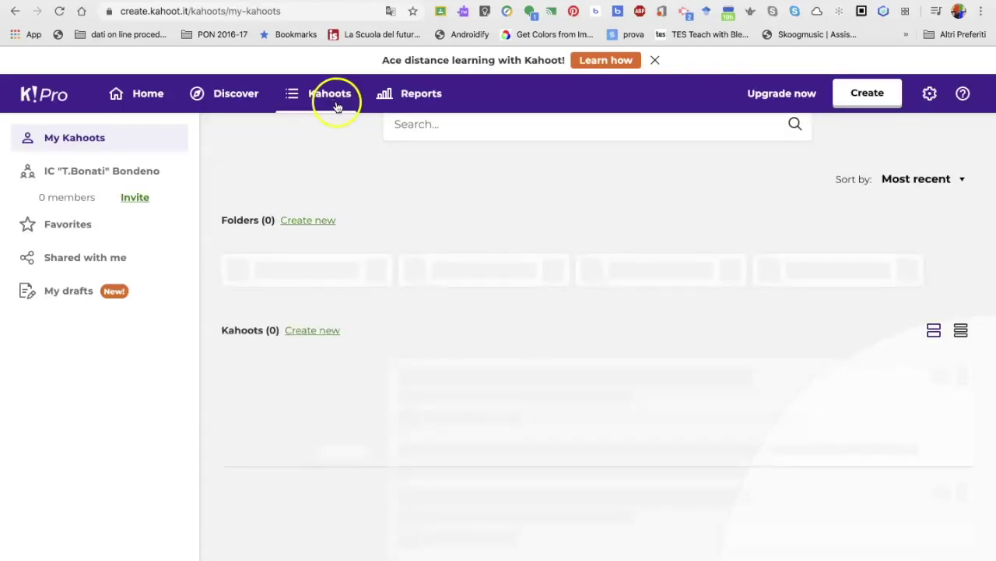
pyautogui.scroll(-5, 410, 366)
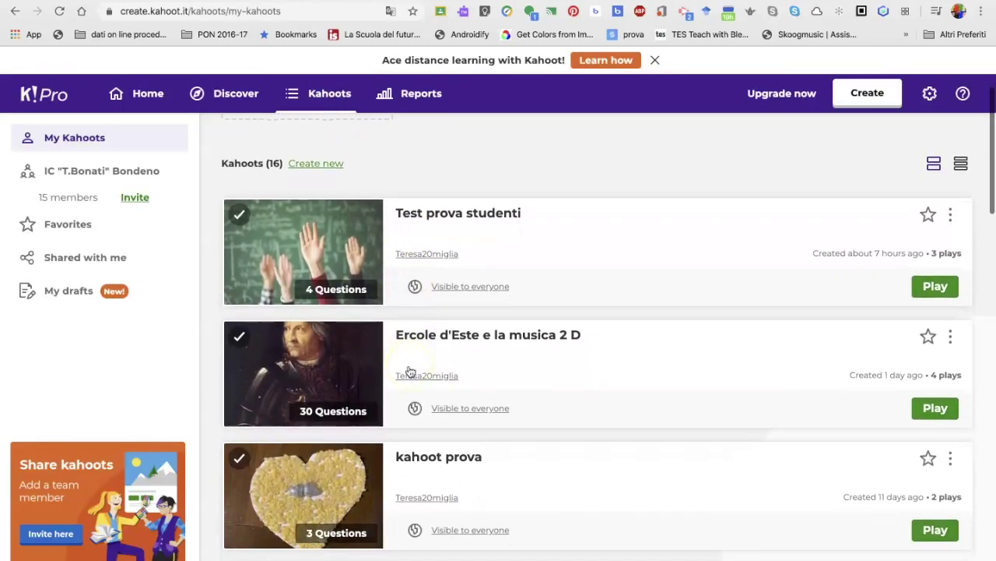
pyautogui.scroll(-3, 411, 371)
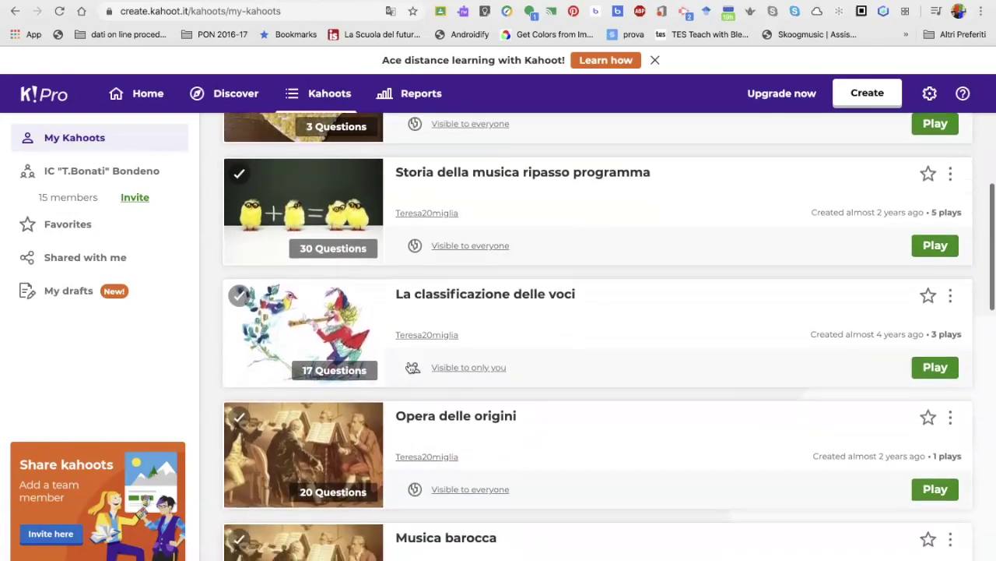
# - Leave the saved kahoots list, open the reports list and open the Il Flauto Magico report
pyautogui.scroll(-1, 411, 367)
pyautogui.scroll(15, 410, 367)
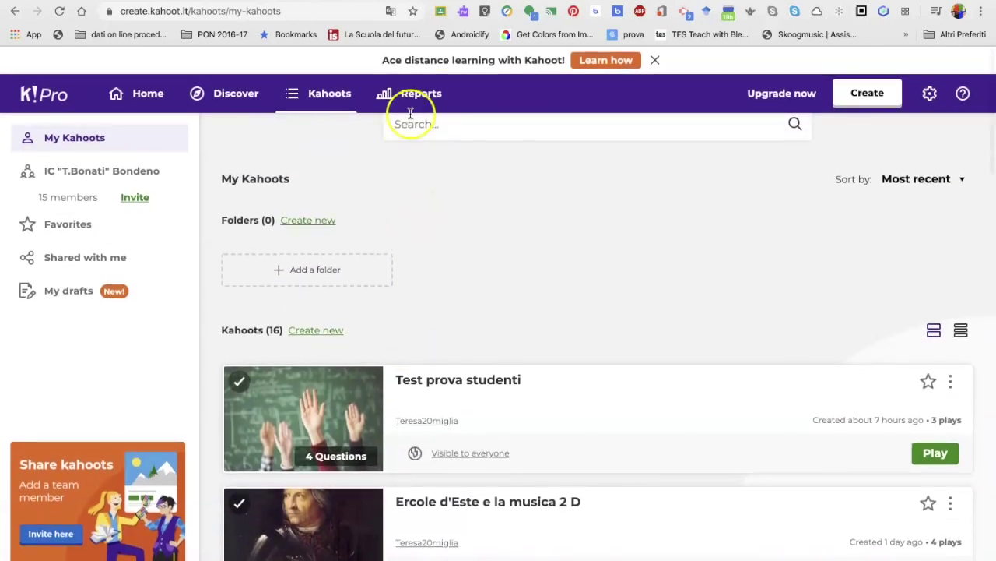
pyautogui.click(415, 94)
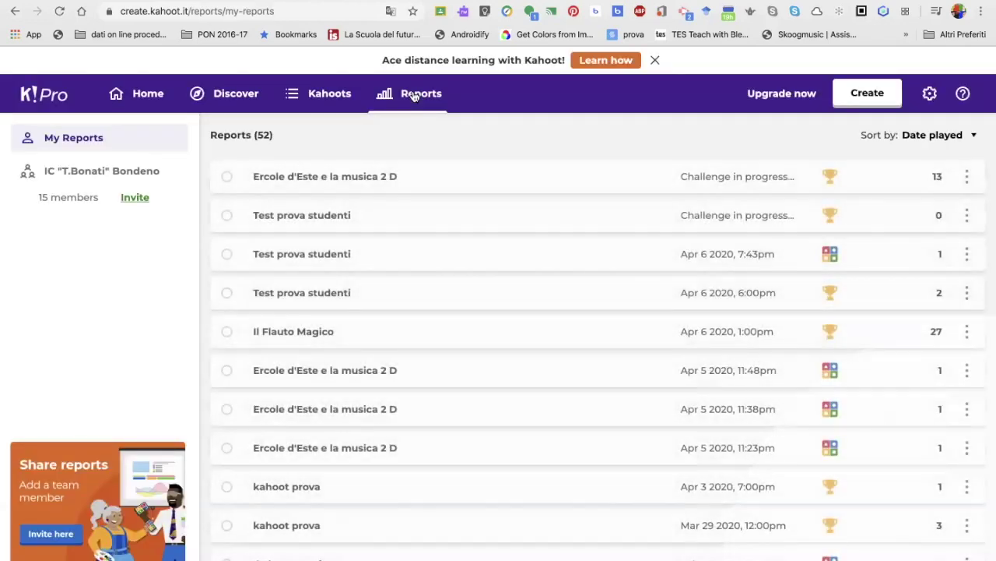
pyautogui.click(380, 103)
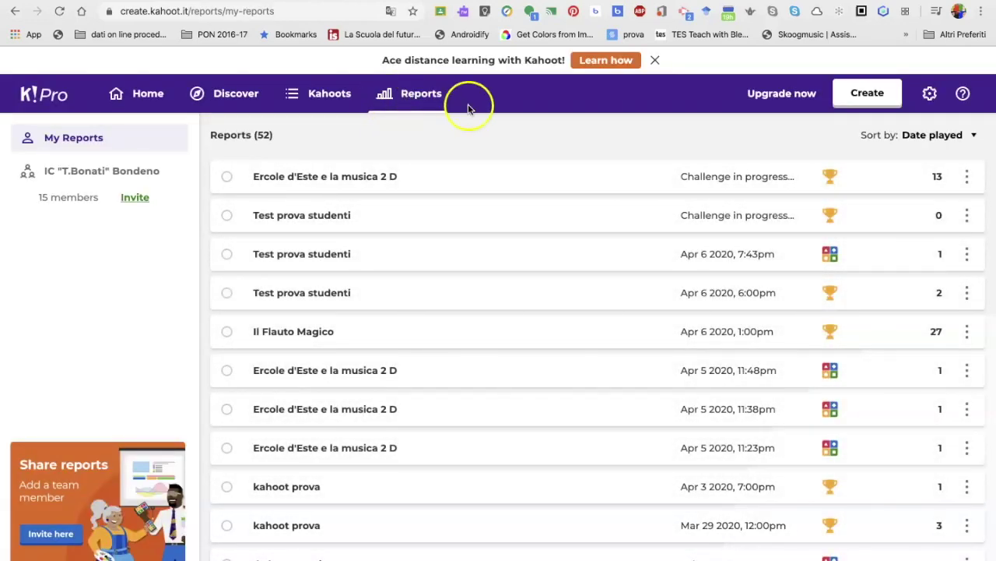
pyautogui.scroll(-1, 530, 260)
pyautogui.click(300, 251)
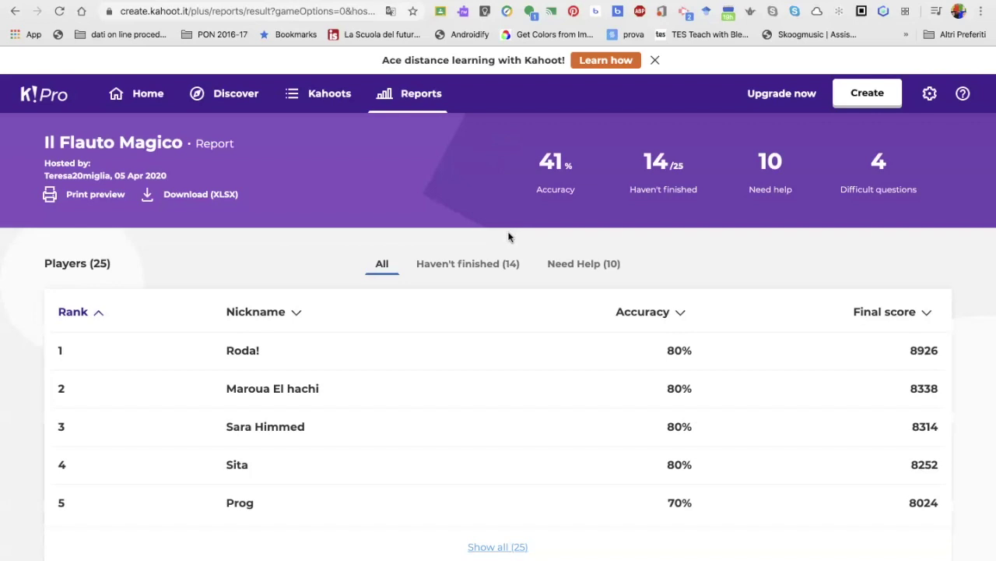
# - Expand the Il Flauto Magico player ranking to all players and examine their accuracy and final scores
pyautogui.scroll(-1, 465, 330)
pyautogui.scroll(-3, 466, 330)
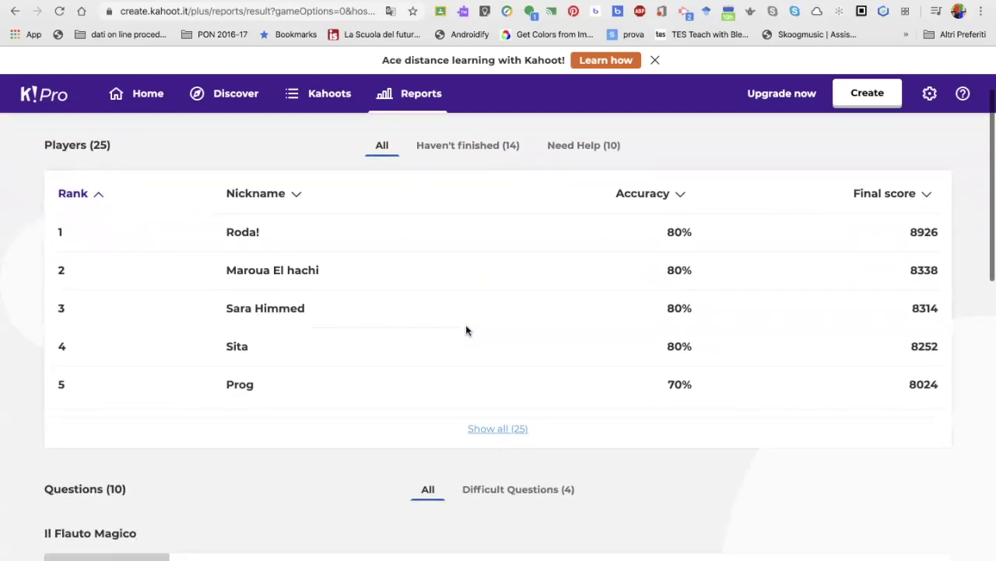
pyautogui.click(488, 415)
pyautogui.scroll(-6, 483, 396)
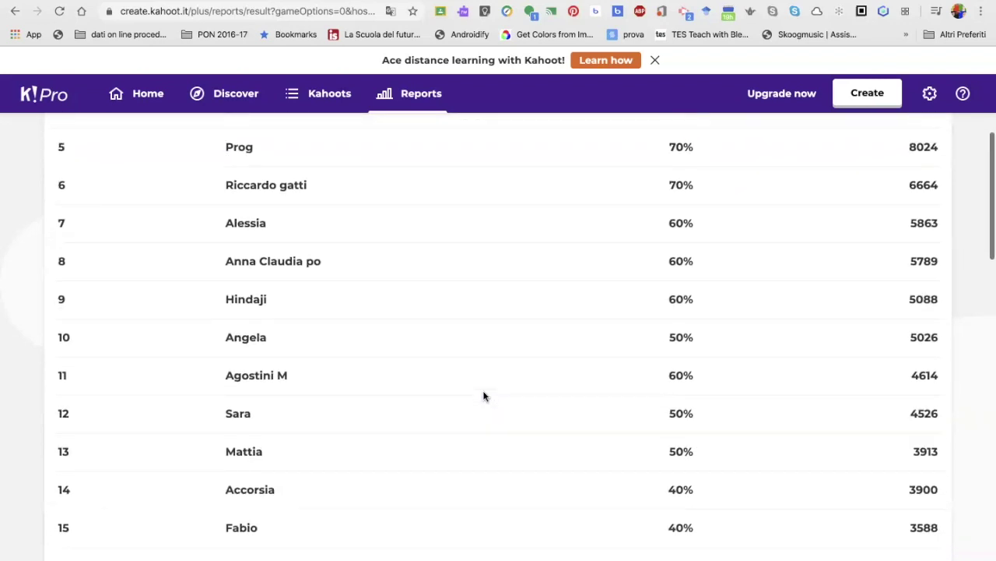
pyautogui.scroll(8, 483, 396)
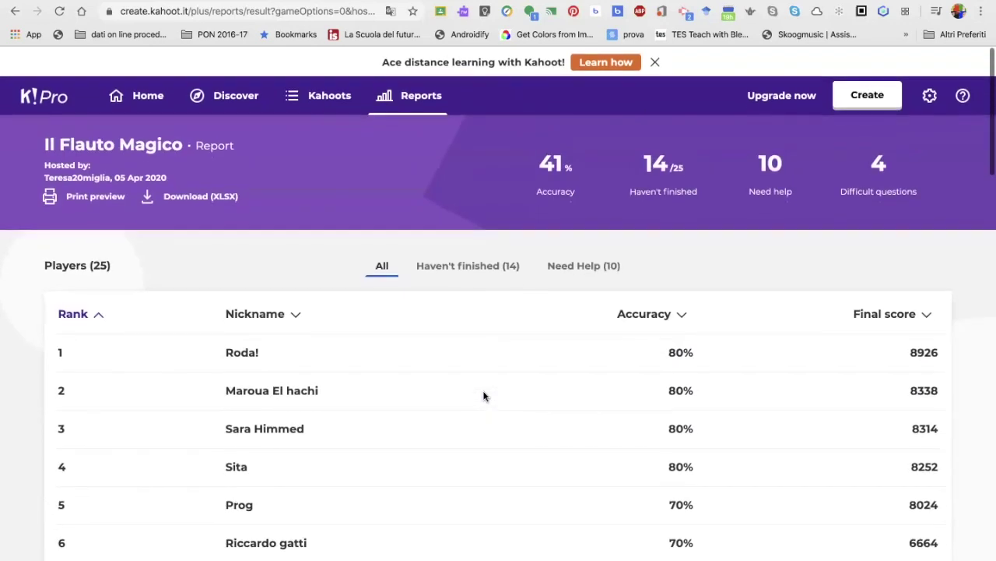
pyautogui.click(496, 378)
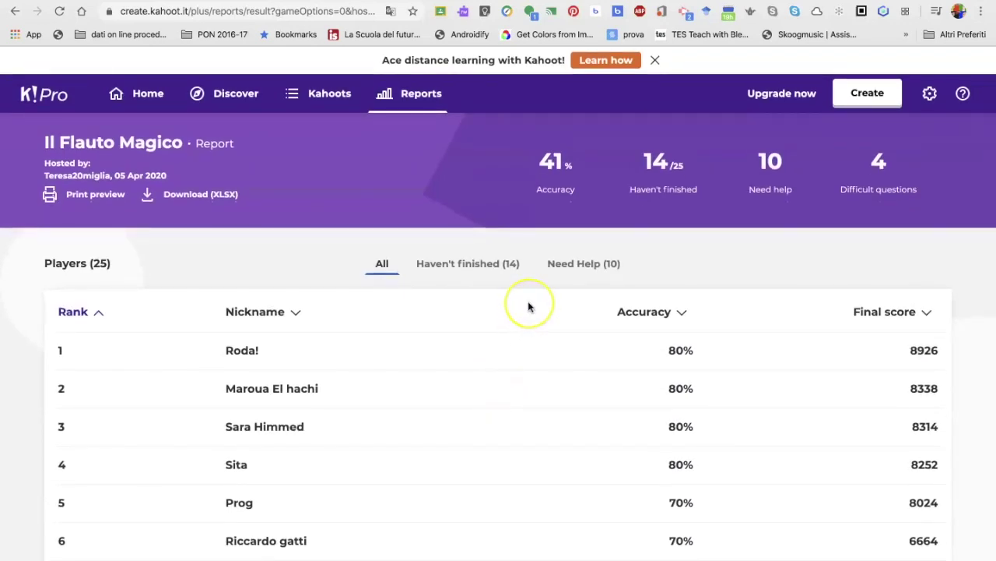
pyautogui.scroll(-1, 528, 305)
pyautogui.scroll(-12, 528, 306)
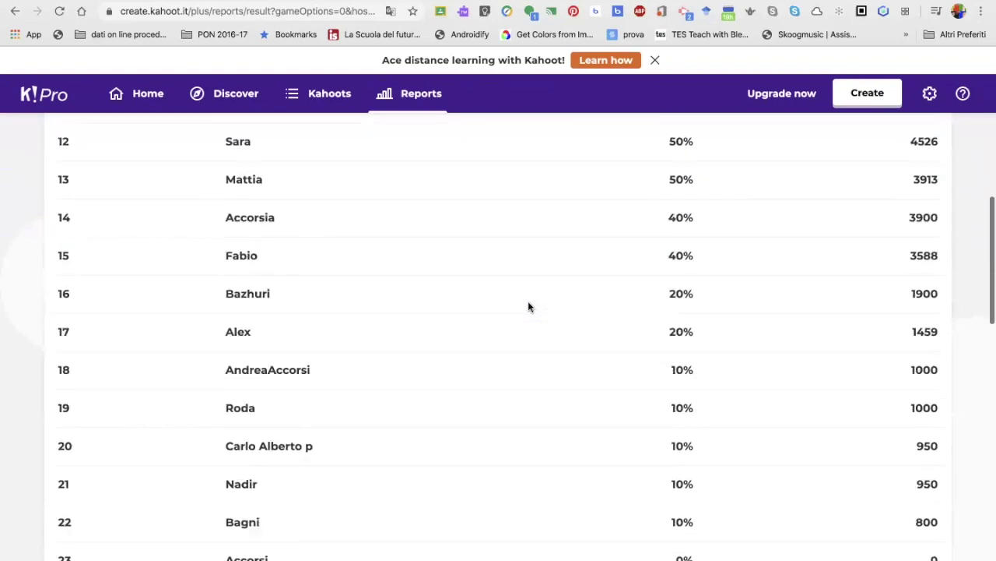
pyautogui.scroll(-1, 528, 306)
pyautogui.click(523, 307)
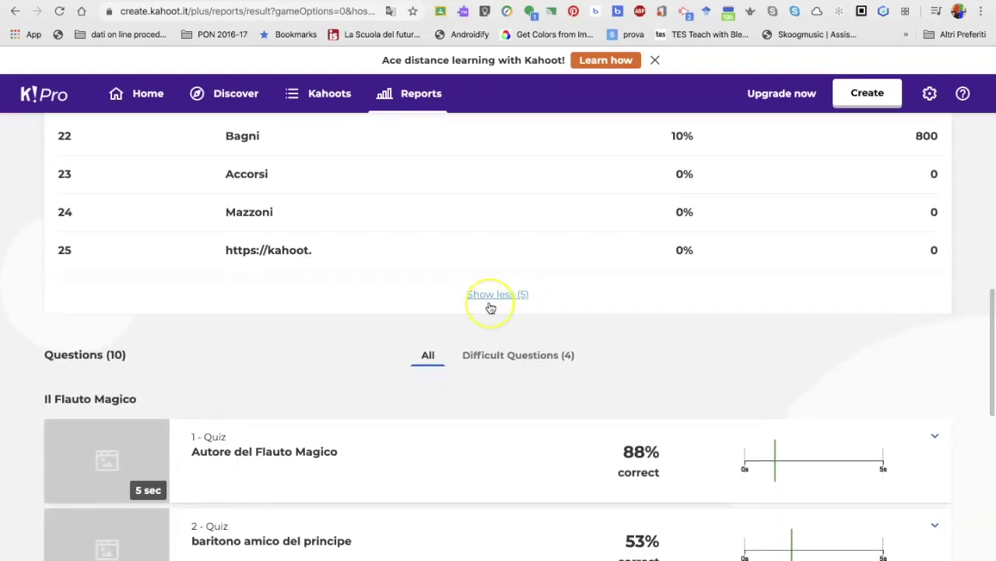
# - Expand the report's full question list, review the correct-answer rate of each question and collapse the list again
pyautogui.scroll(1, 490, 309)
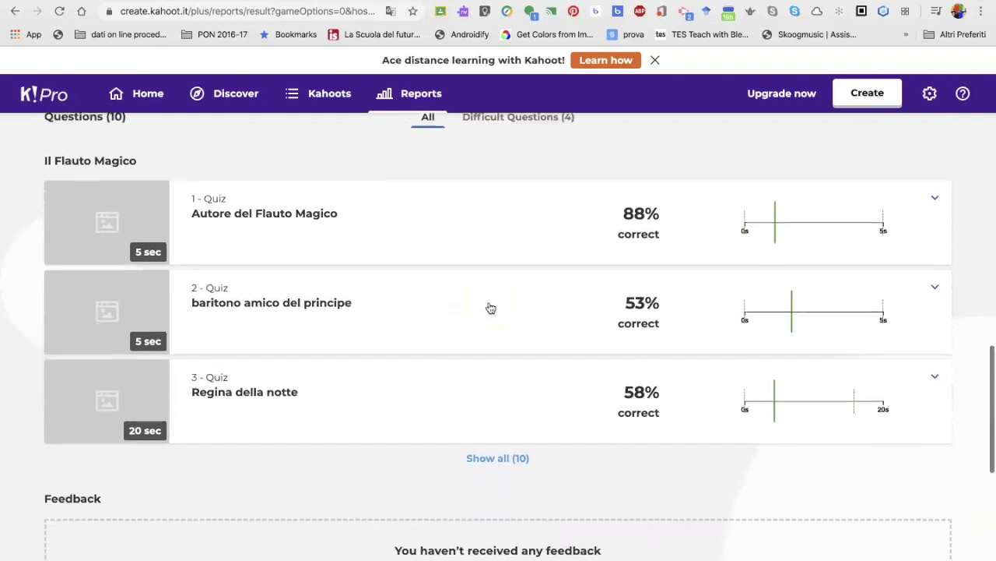
pyautogui.scroll(-3, 491, 308)
pyautogui.click(499, 384)
pyautogui.scroll(-20, 499, 387)
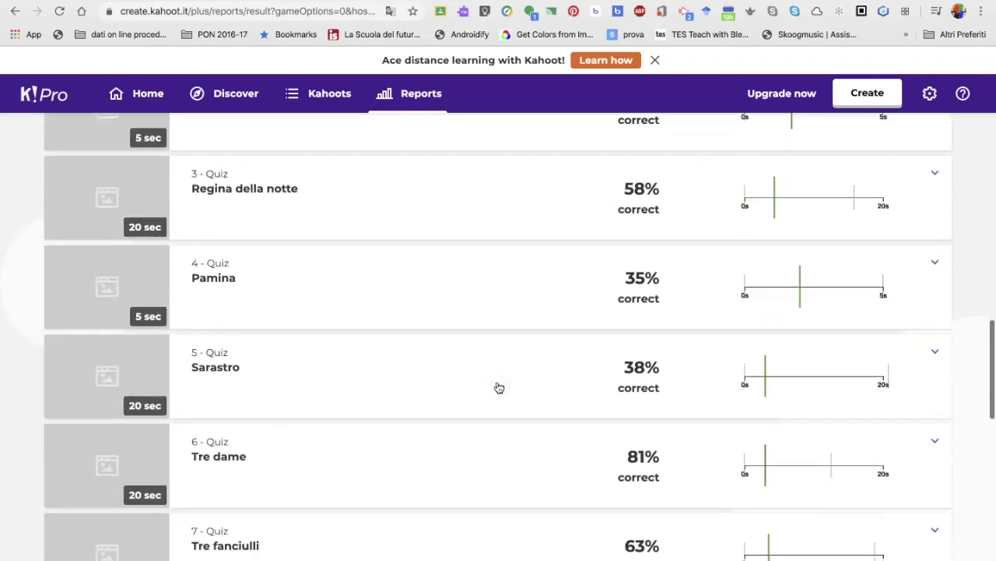
pyautogui.scroll(-5, 499, 387)
pyautogui.click(497, 239)
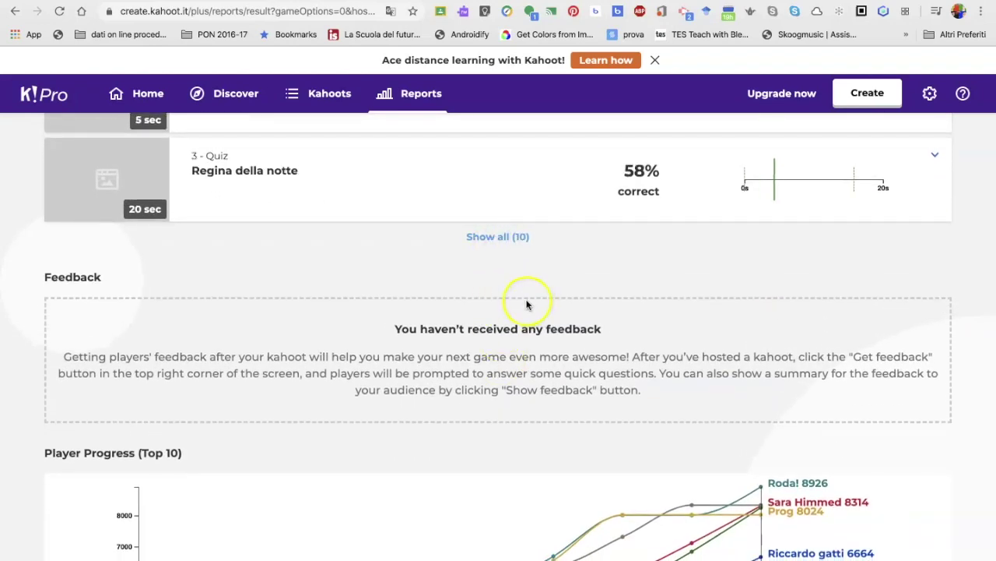
# - Examine the Player Progress chart, checking the players' points at the Tre dame and Tre fanciulli questions
pyautogui.scroll(-5, 523, 298)
pyautogui.scroll(-1, 526, 304)
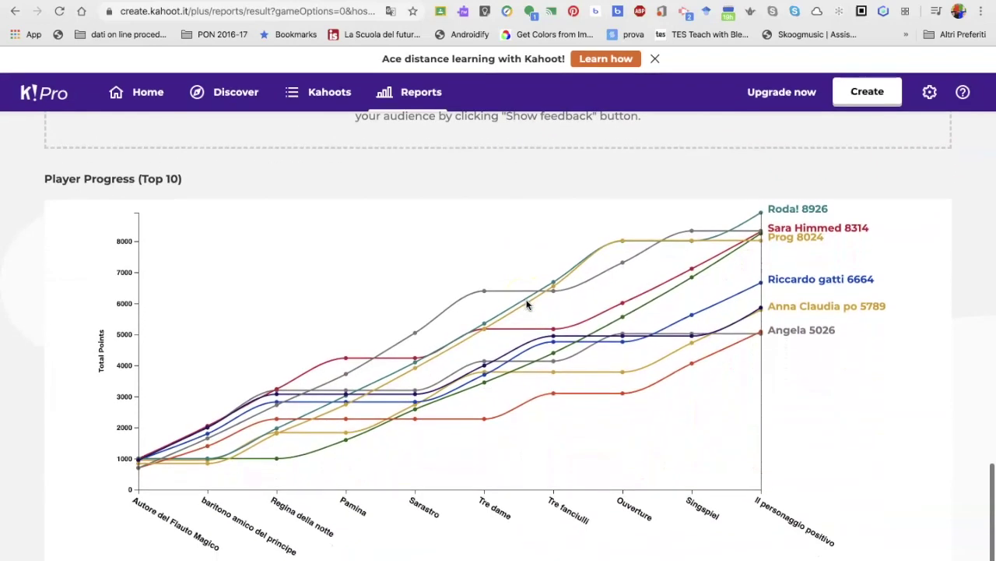
pyautogui.click(343, 409)
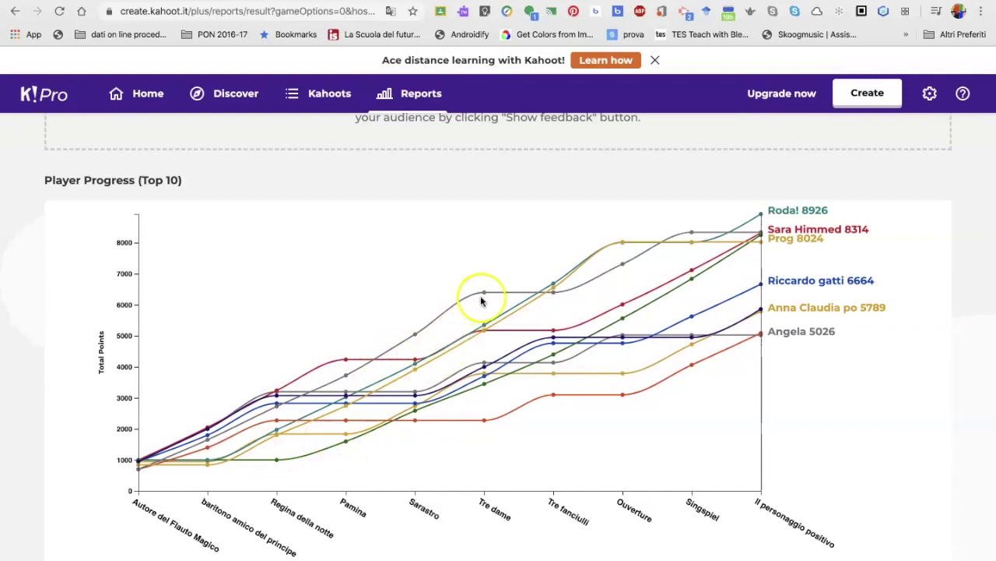
pyautogui.moveTo(481, 294)
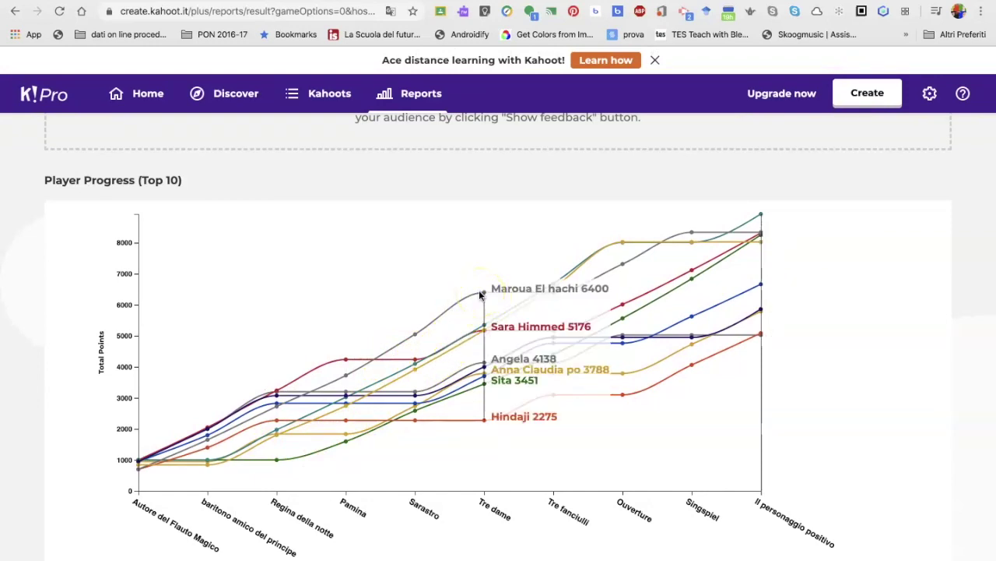
pyautogui.moveTo(557, 286)
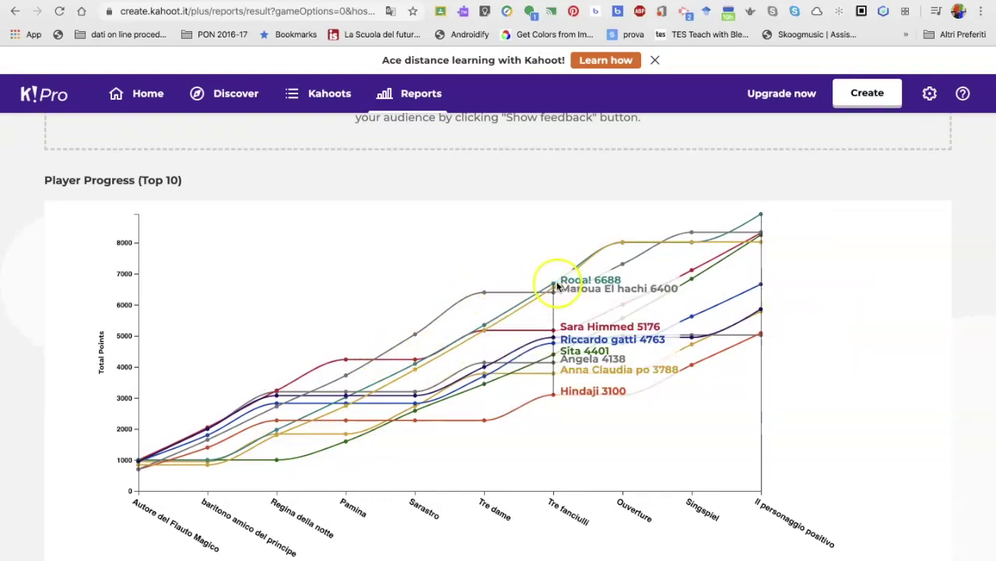
# - Download the Il Flauto Magico report as an XLSX spreadsheet and save it in the Download folder
pyautogui.scroll(15, 557, 287)
pyautogui.scroll(-5, 214, 350)
pyautogui.scroll(4, 214, 354)
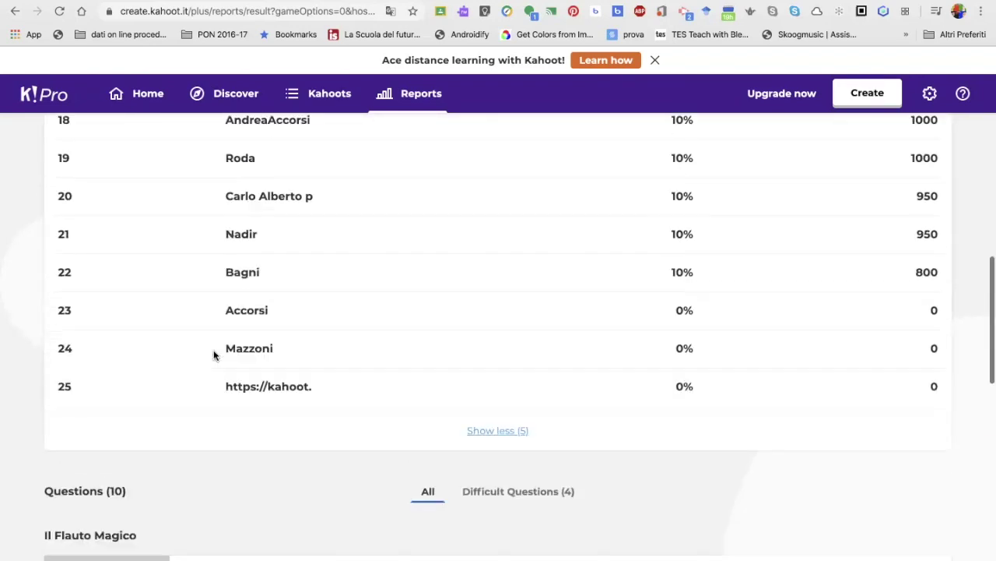
pyautogui.scroll(8, 213, 354)
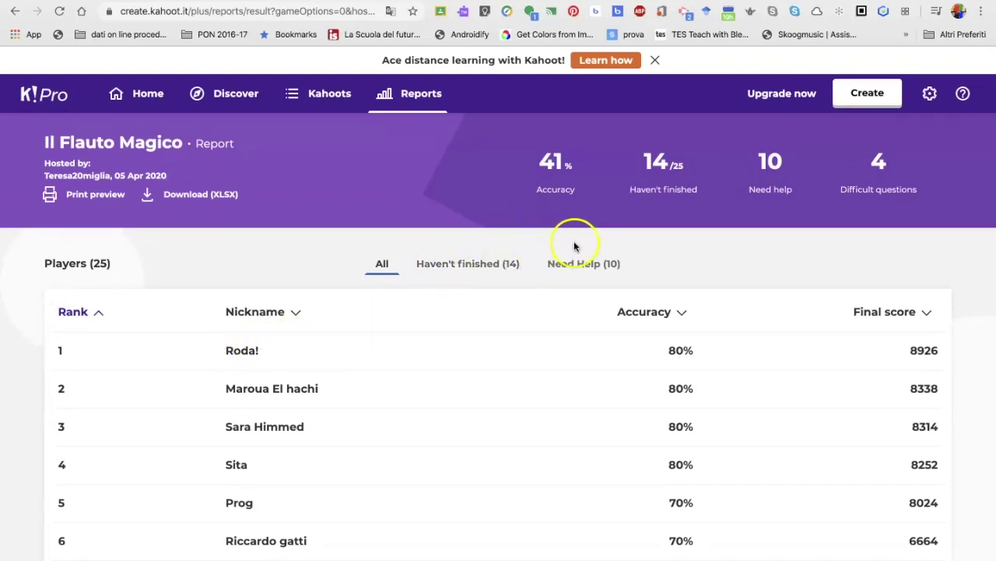
pyautogui.click(196, 193)
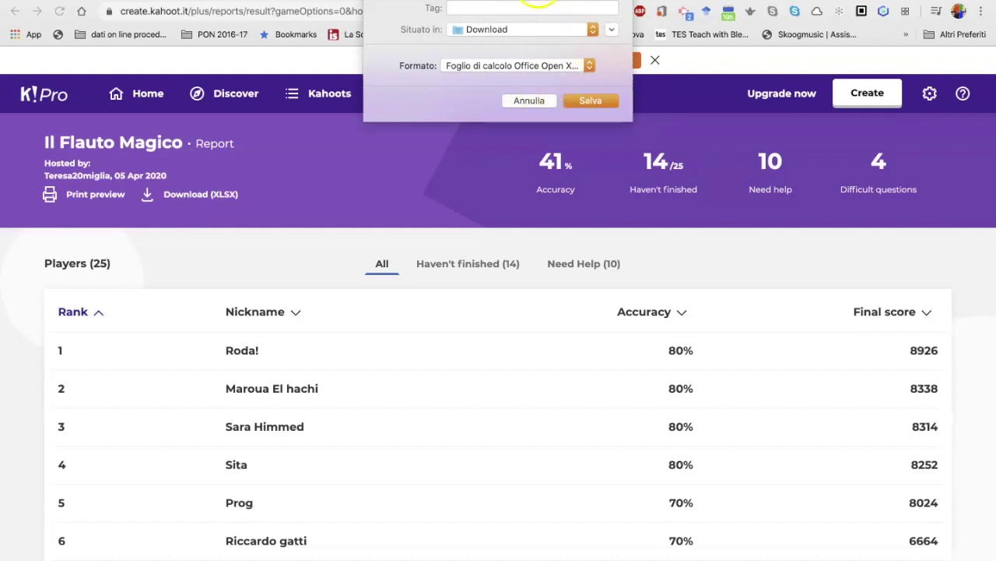
pyautogui.click(590, 100)
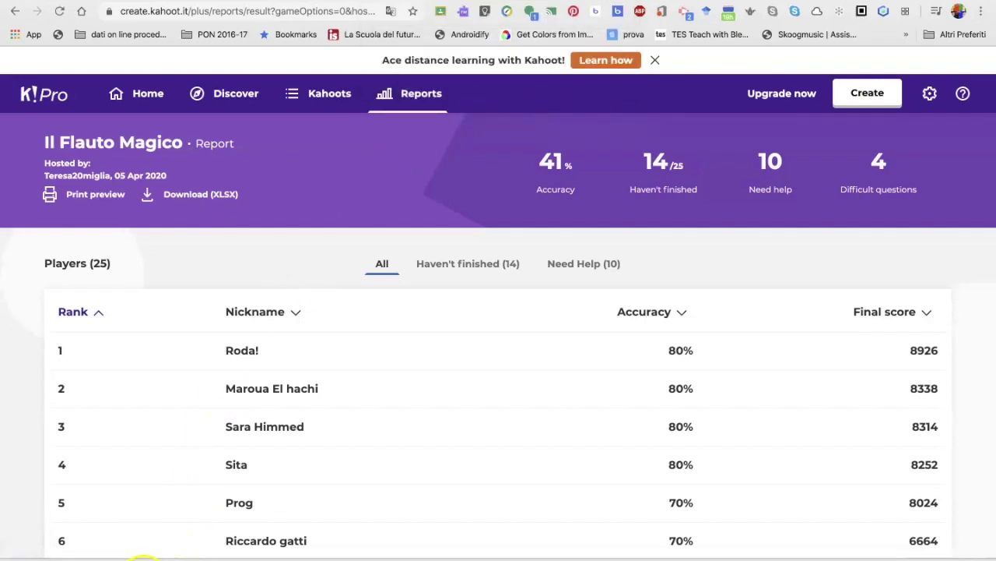
# - Open the downloaded Il Flauto Magico.xlsx in Excel and show its window in full screen
pyautogui.click(144, 557)
pyautogui.click(165, 556)
pyautogui.doubleClick(257, 278)
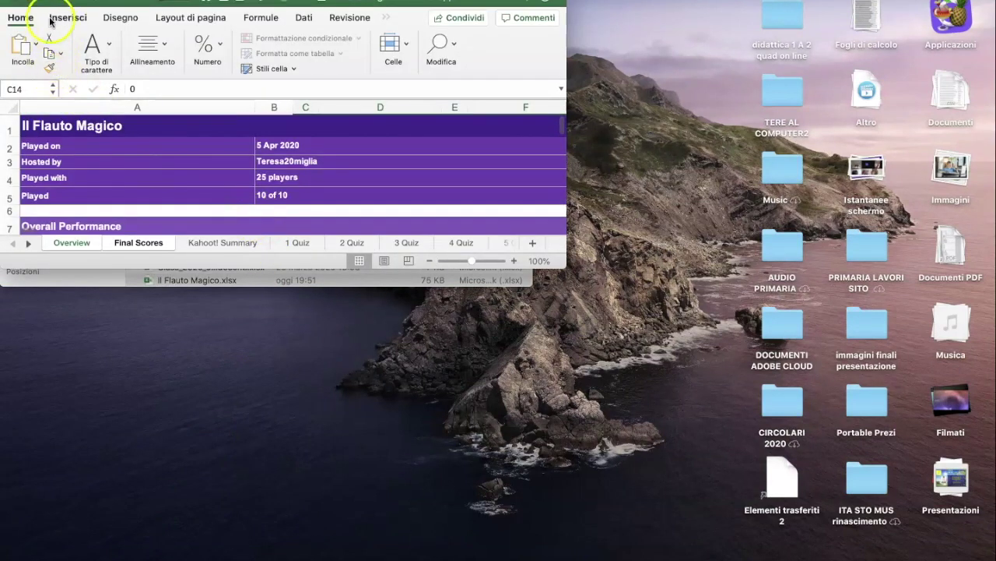
pyautogui.click(43, 2)
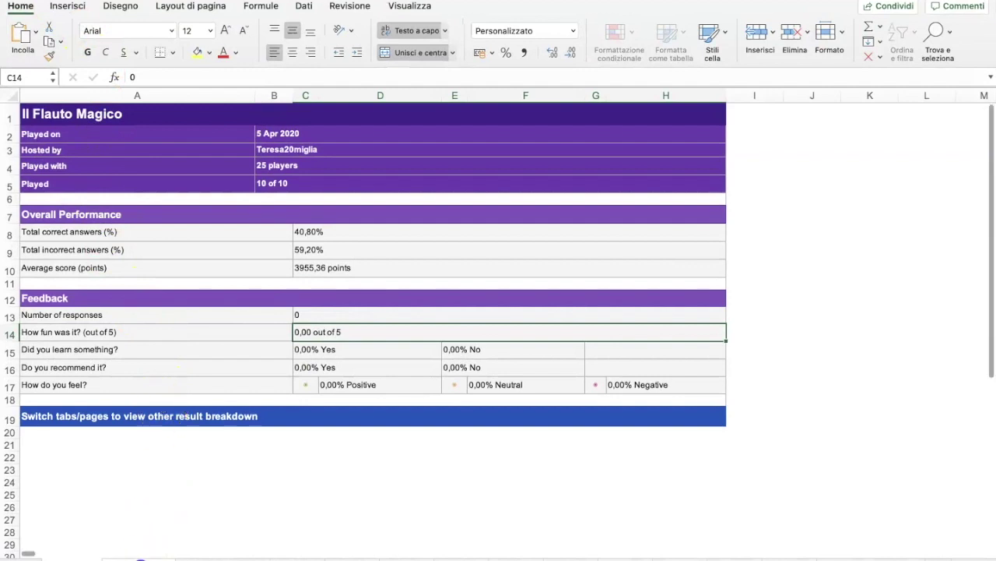
# - Review the players' points, correct and incorrect answers on the Final Scores sheet, then leave Excel's full screen
pyautogui.click(141, 557)
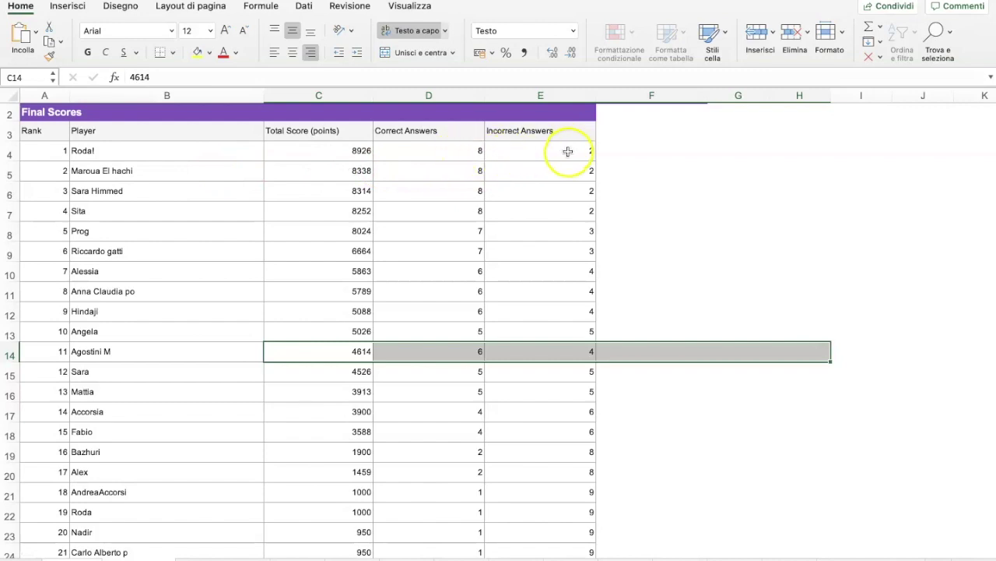
pyautogui.scroll(-1, 429, 191)
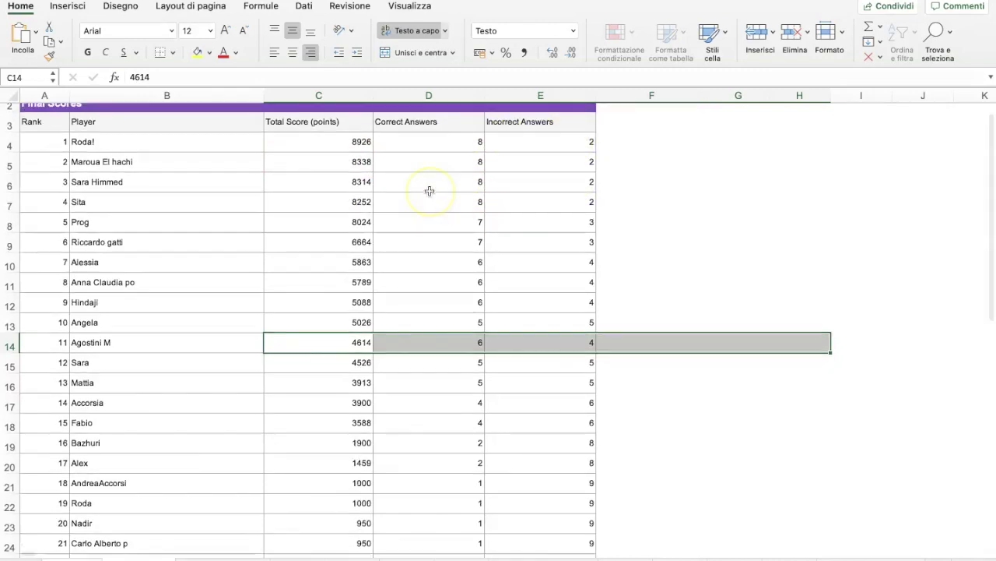
pyautogui.scroll(-10, 429, 191)
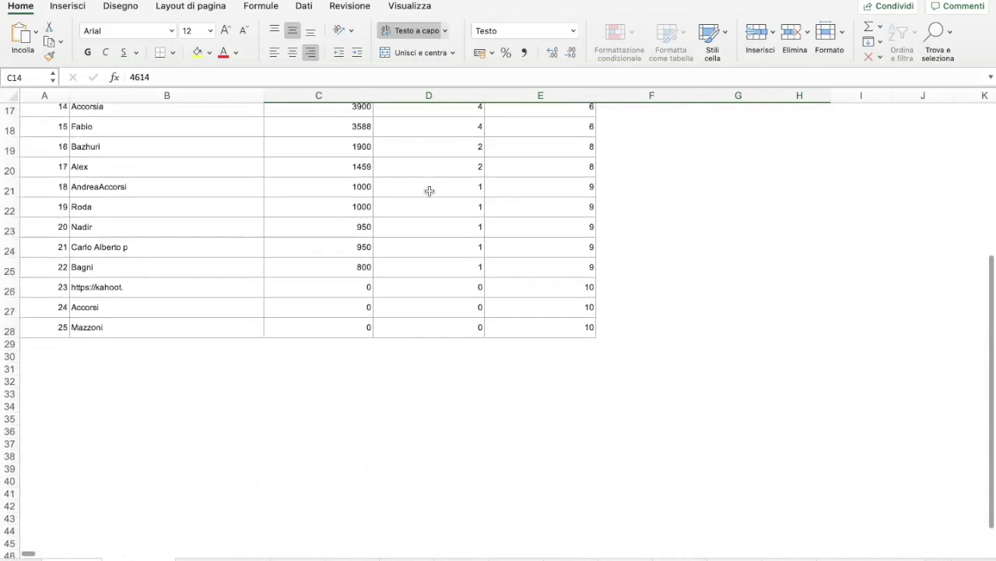
pyautogui.scroll(10, 429, 190)
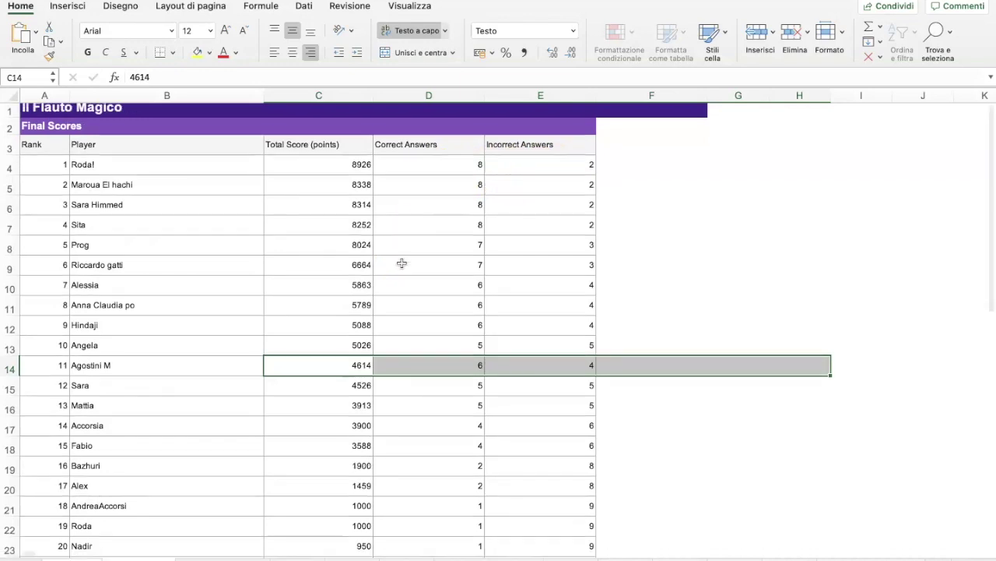
pyautogui.scroll(-3, 402, 263)
pyautogui.scroll(3, 402, 263)
pyautogui.hscroll(1, 402, 263)
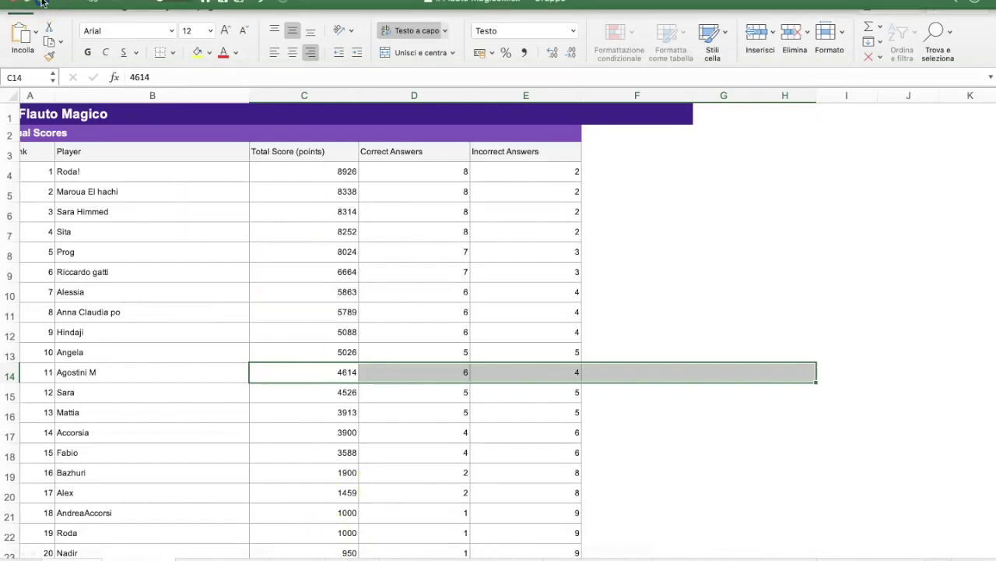
pyautogui.click(43, 3)
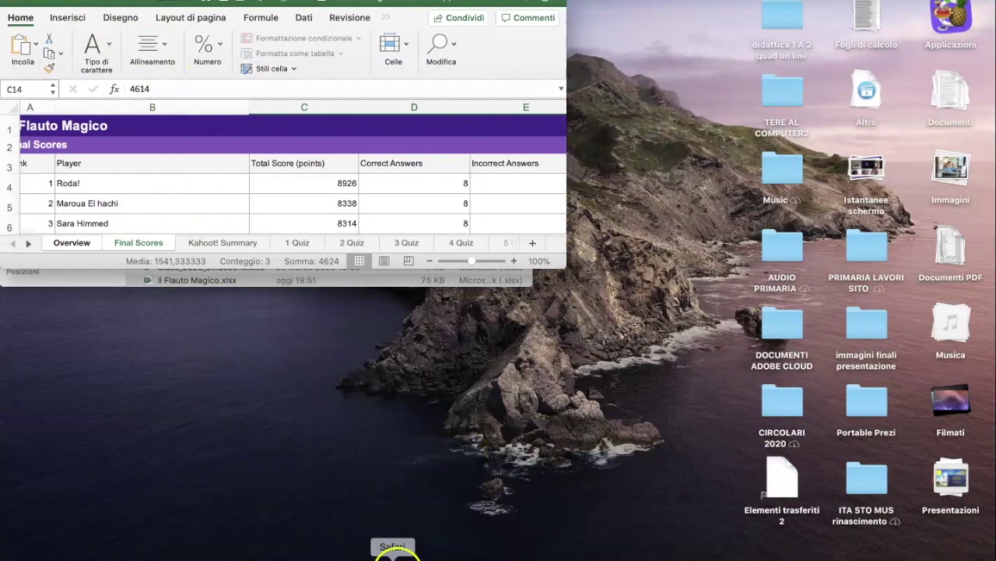
# - Switch back to Kahoot in Chrome and start a blank new kahoot
pyautogui.click(412, 555)
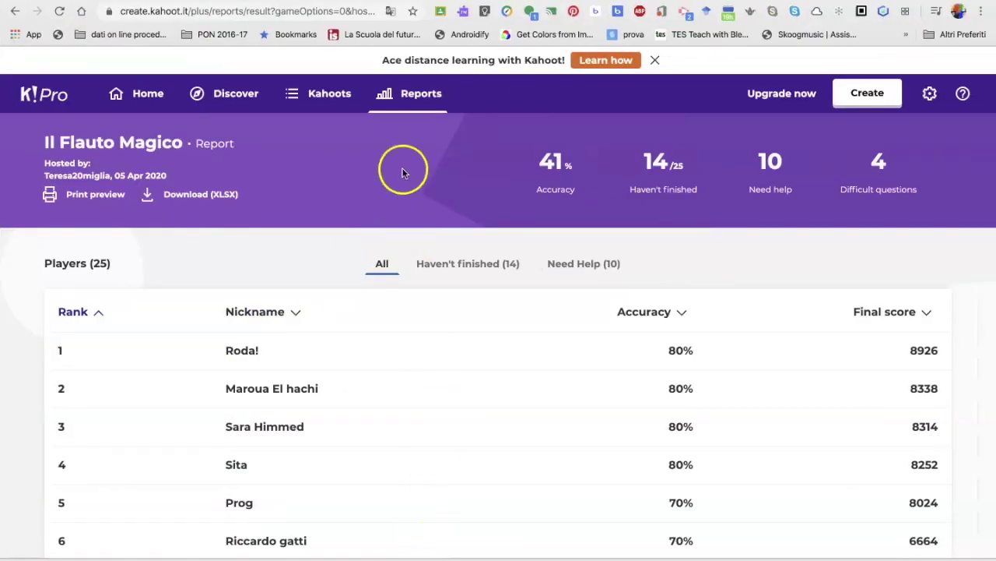
pyautogui.click(867, 95)
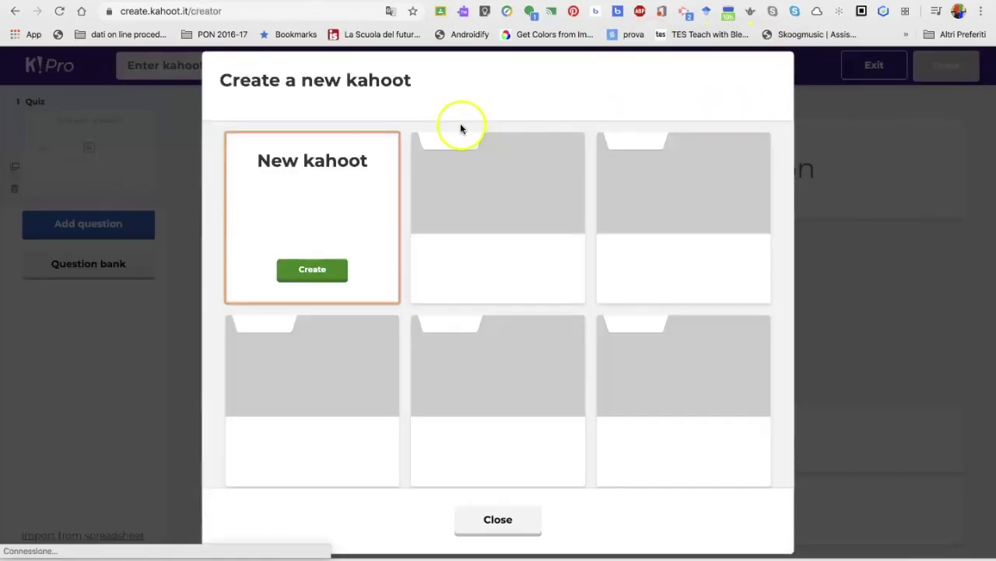
pyautogui.click(320, 273)
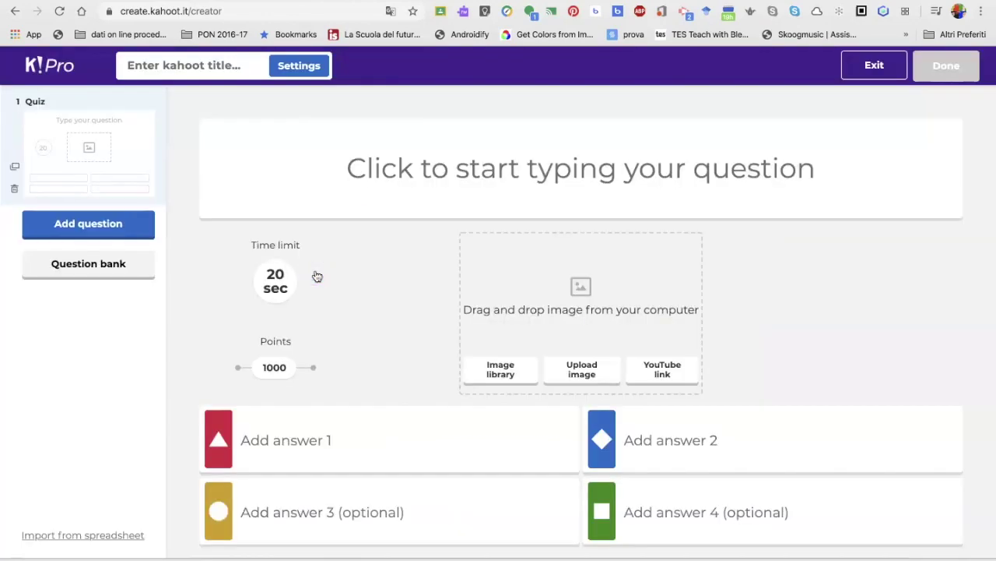
# - Bring up the question types for the new kahoot, choose Quiz and take the browser out of full screen
pyautogui.click(108, 225)
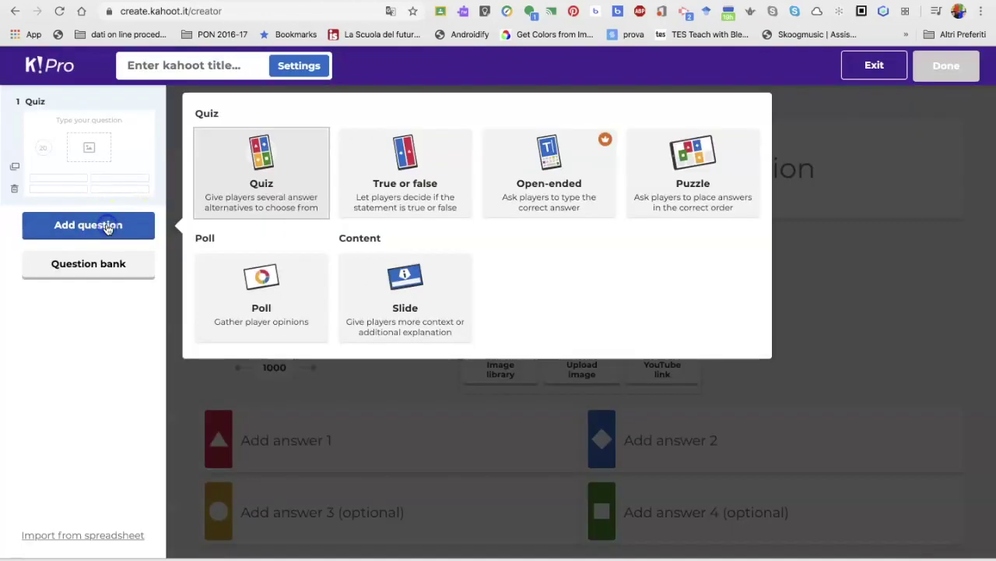
pyautogui.click(261, 165)
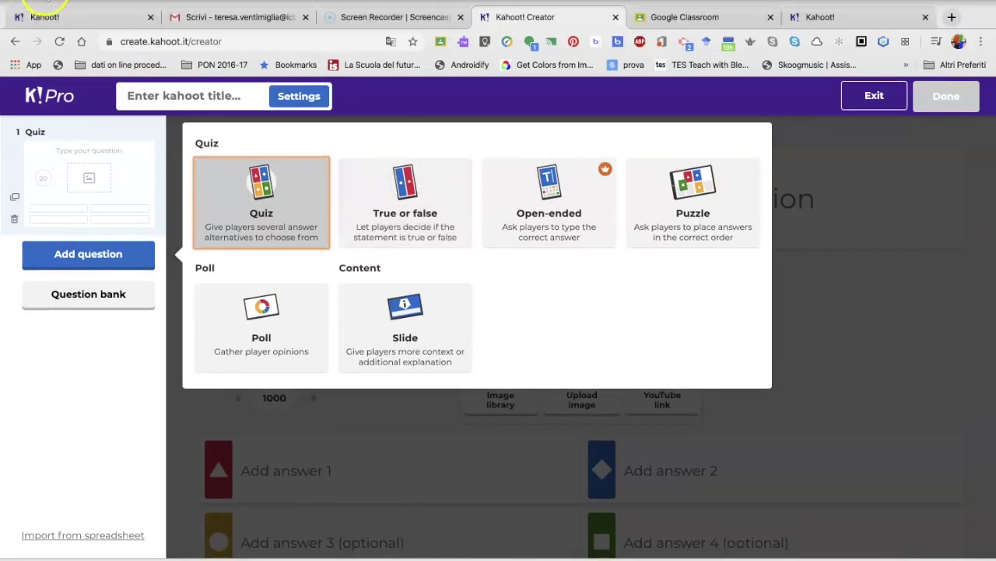
pyautogui.press('ctrl+super+f')
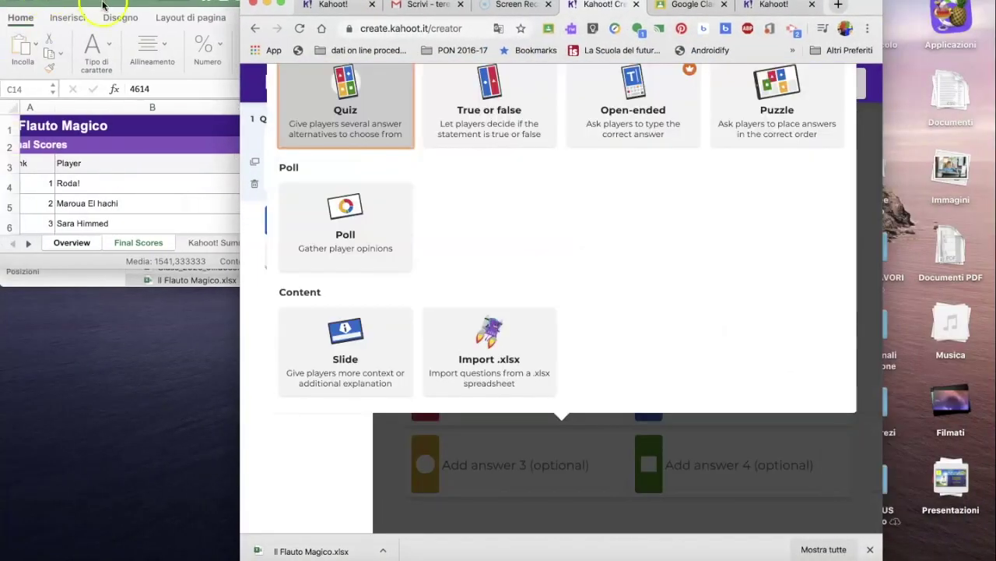